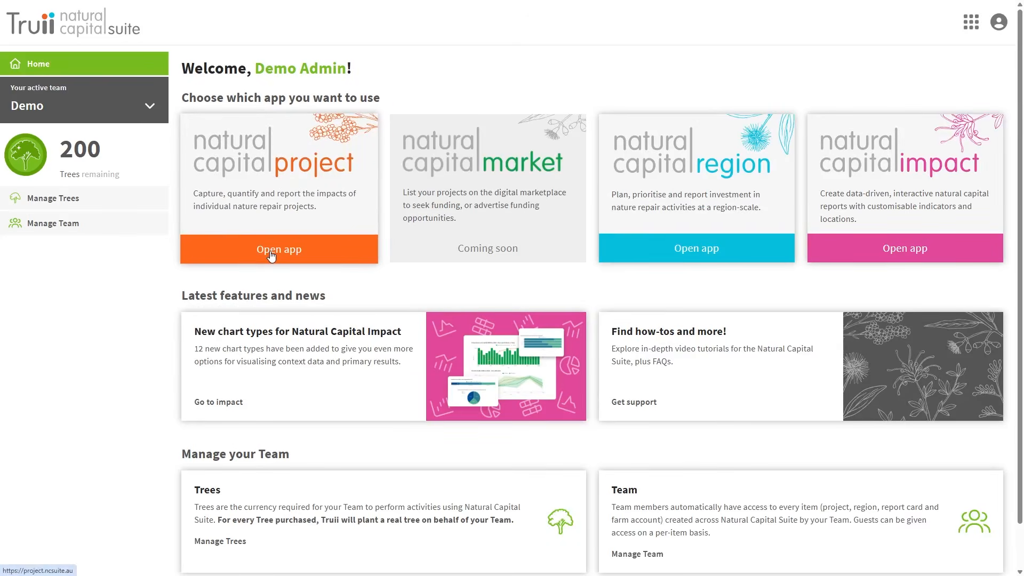
- Open the Natural Capital Project app and start a new project
click(271, 255)
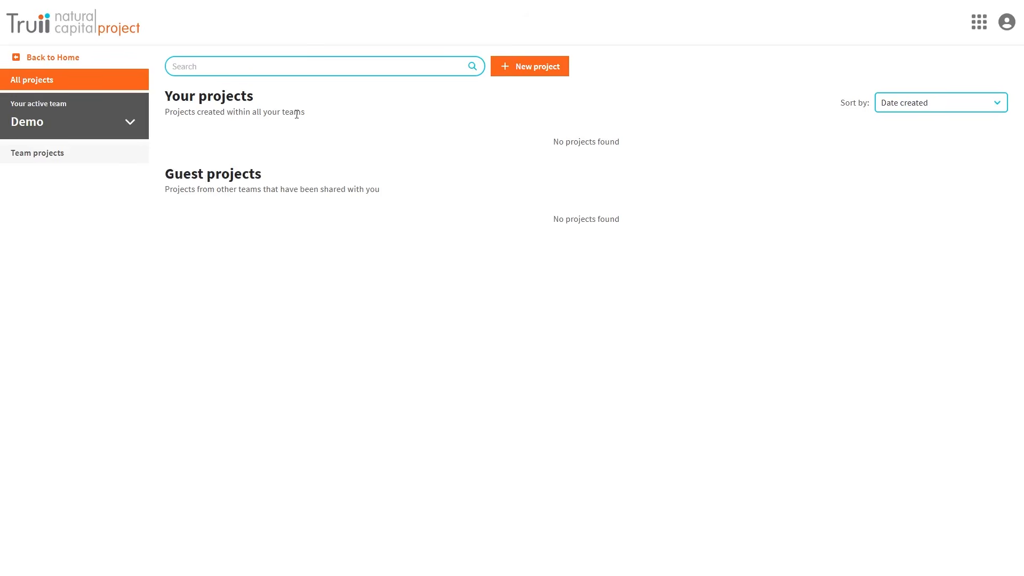
click(525, 67)
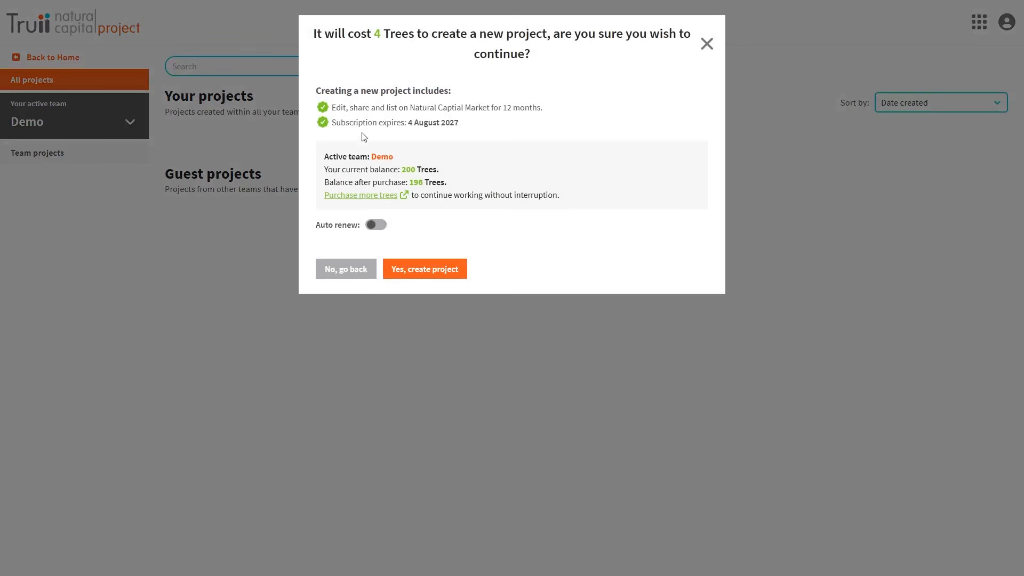
- Confirm spending 4 Trees on the new project and select its default name
click(426, 268)
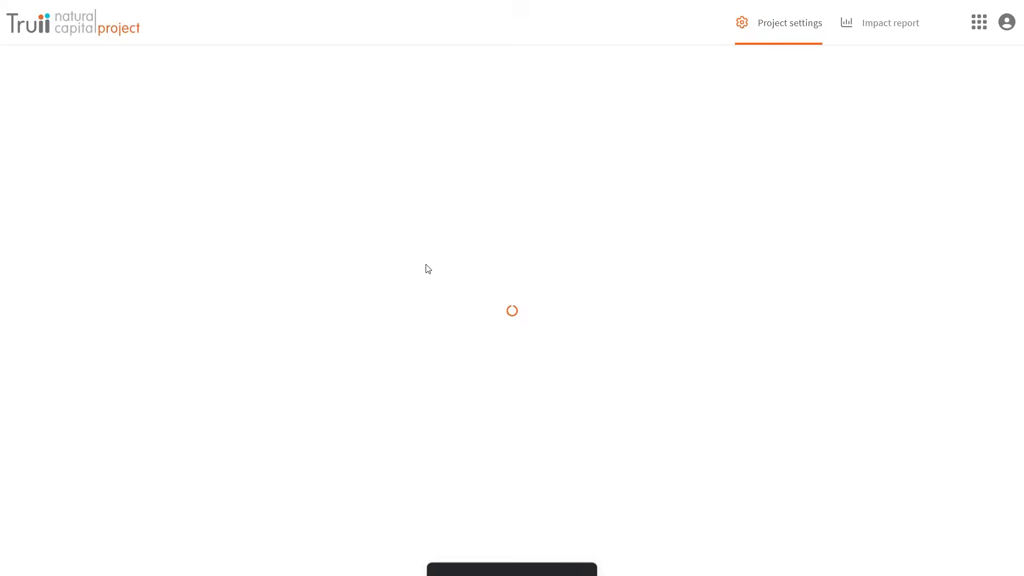
drag(116, 191, 20, 190)
- Name the project 'Example revegetation project' and paste in its Burnett grazing-land description
text(Example revegeta)
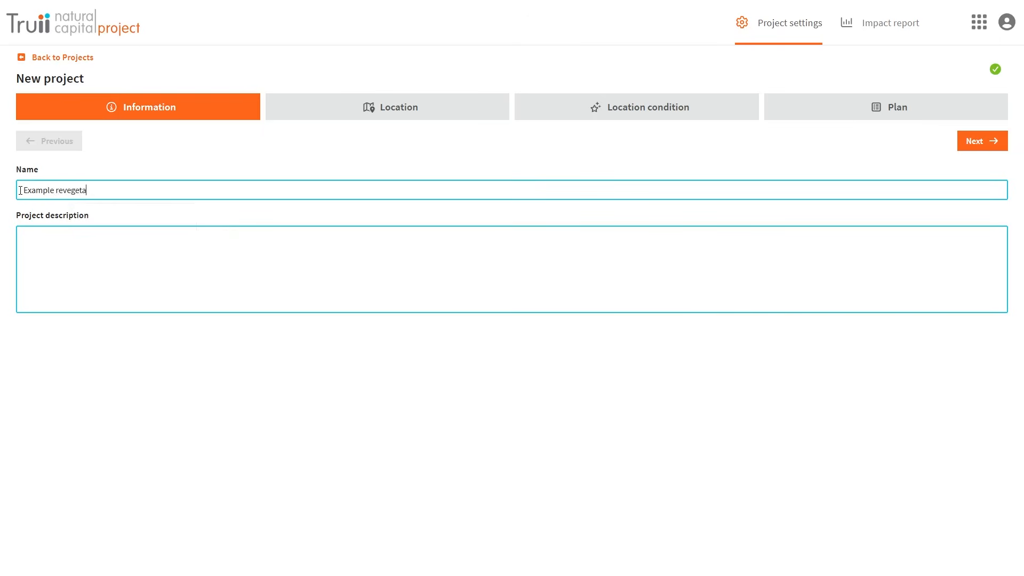
text(tion project)
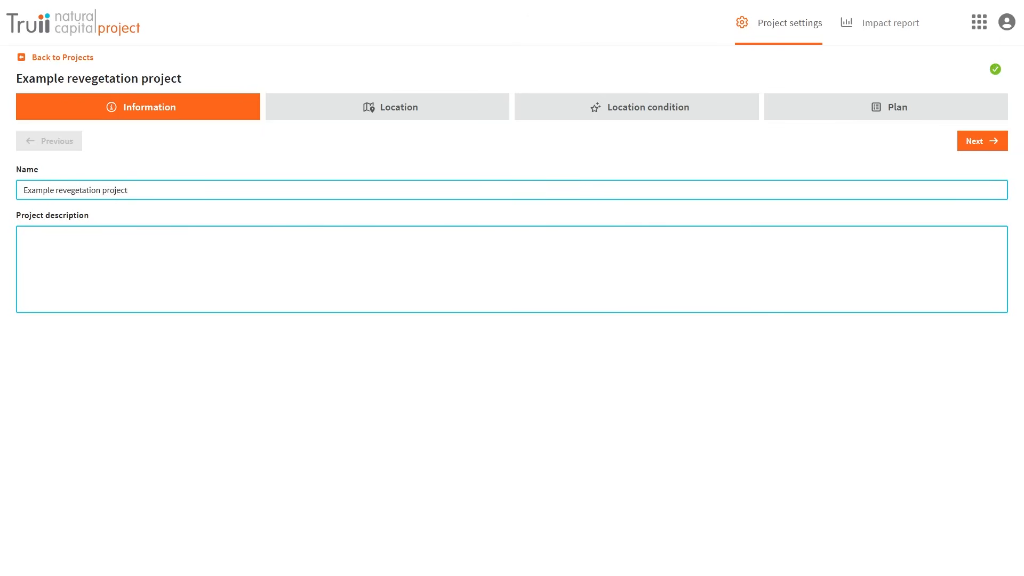
text(Example revegetation project on grazing land in the Burnett region)
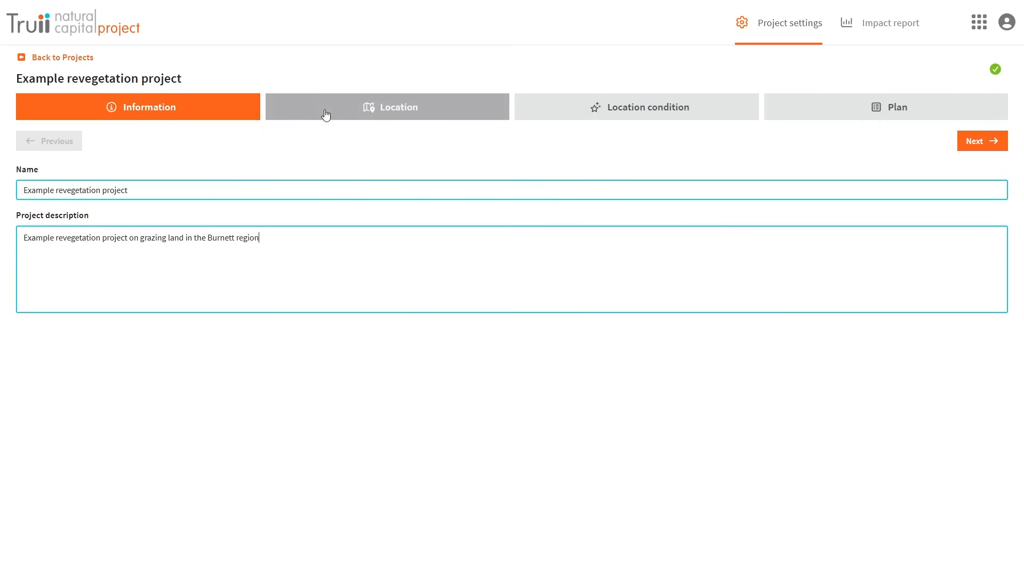
- Go to the Location step and zoom the satellite map toward the east coast
click(326, 115)
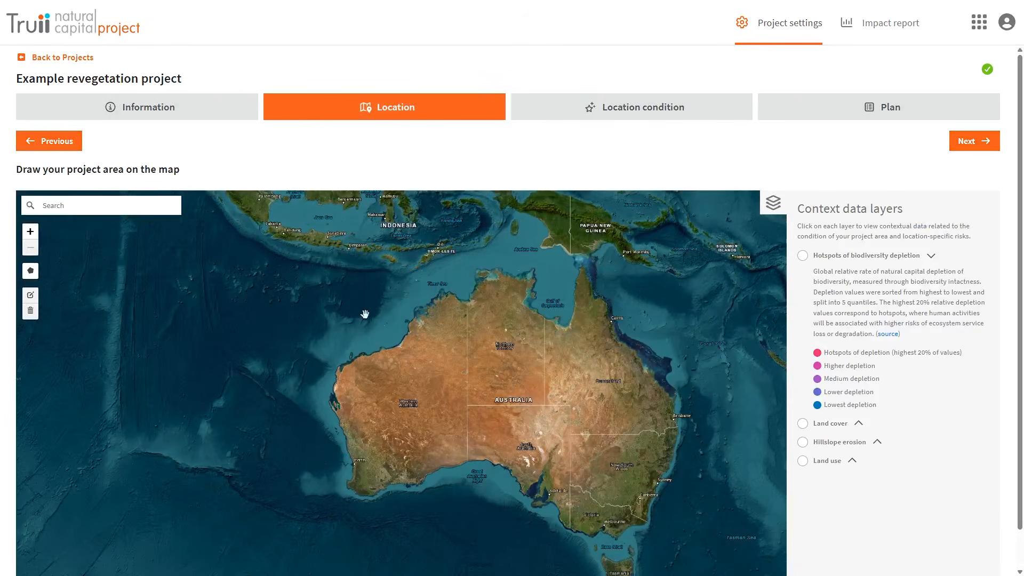
scroll(649, 413, up, 5)
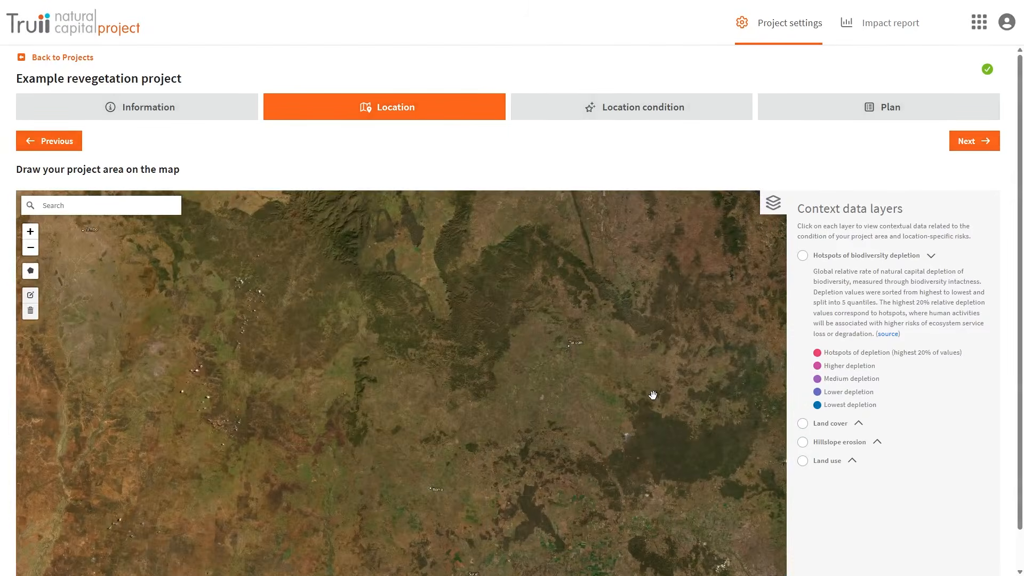
scroll(652, 393, down, 5)
drag(614, 358, 446, 360)
scroll(525, 315, up, 3)
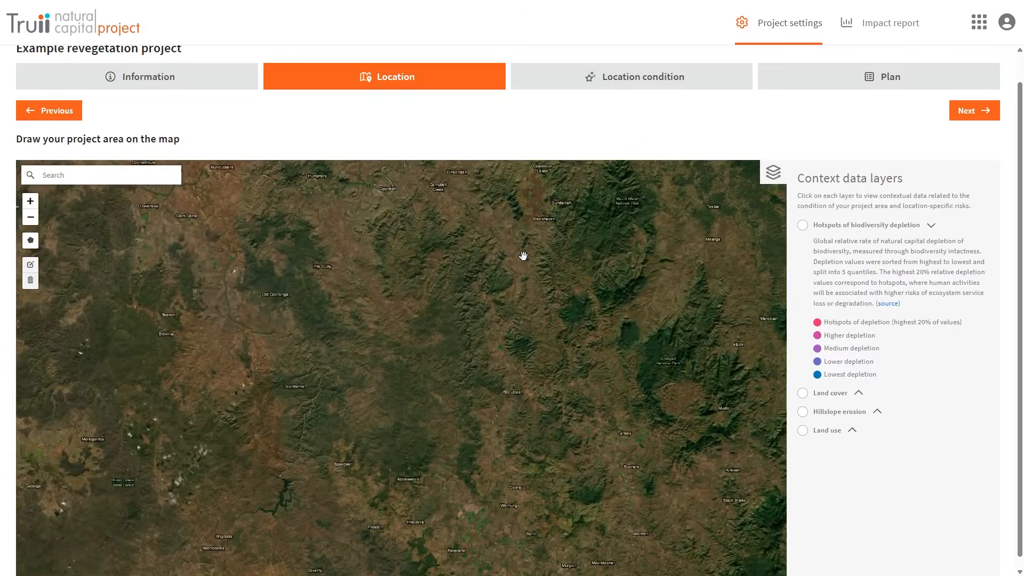
- Centre the map on the paddocked farmland near Campbell Creek and begin the area outline
drag(459, 223, 441, 274)
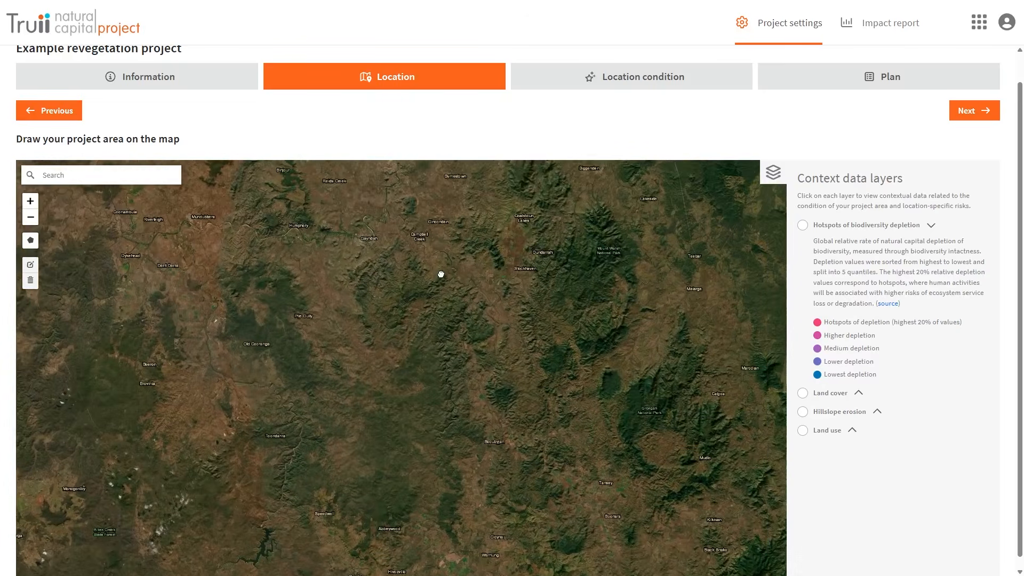
scroll(403, 245, up, 4)
scroll(374, 325, down, 3)
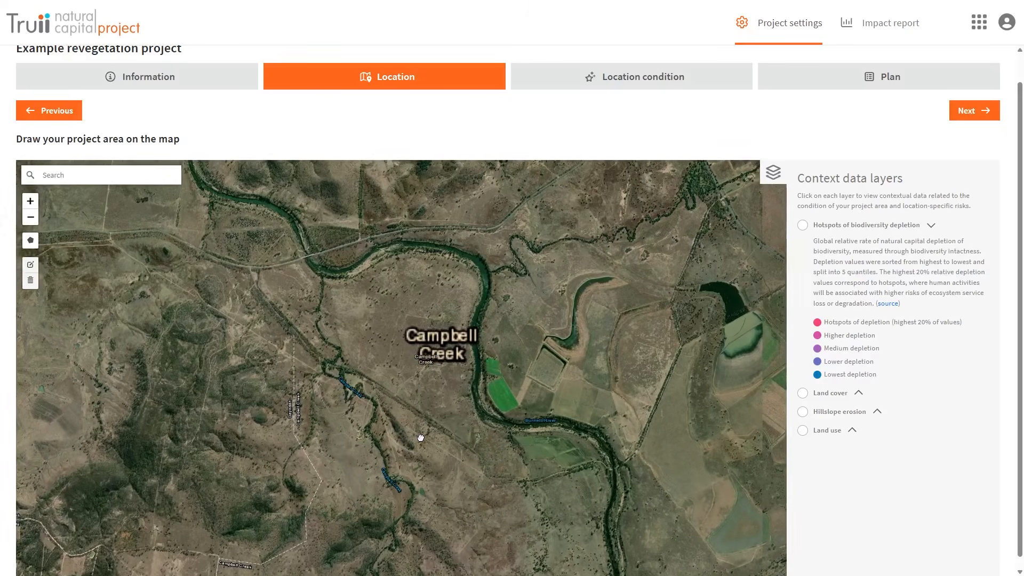
drag(373, 327, 377, 356)
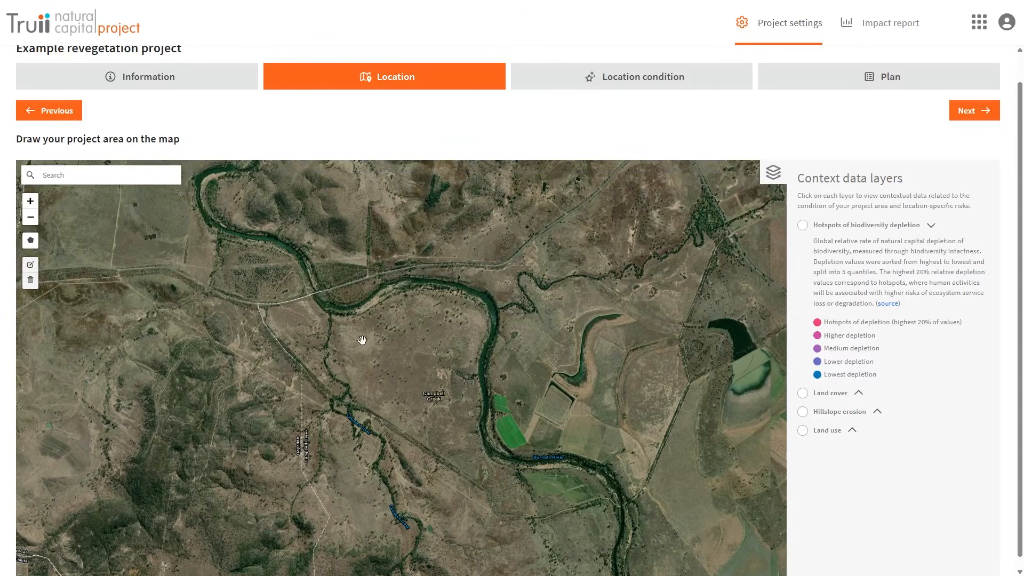
drag(404, 425, 389, 267)
drag(510, 520, 384, 270)
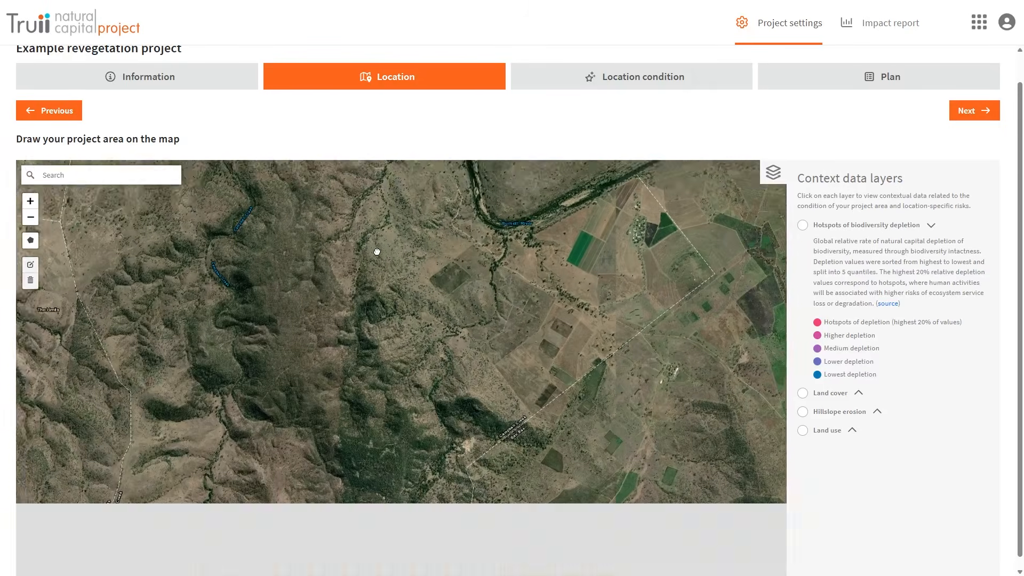
drag(494, 250, 354, 260)
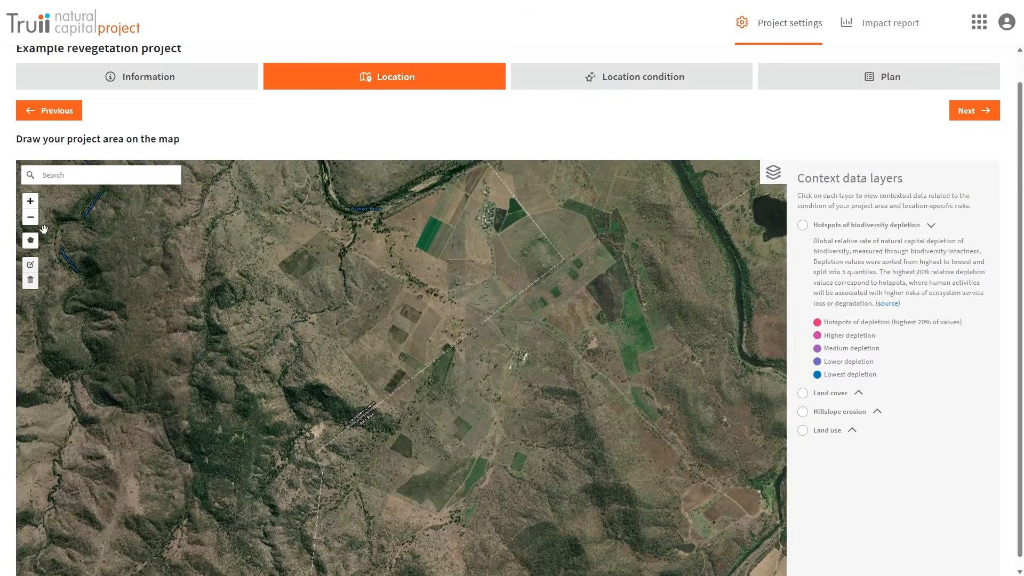
click(31, 240)
- Draw a six-corner polygon around the paddocks below the river and close it
click(278, 266)
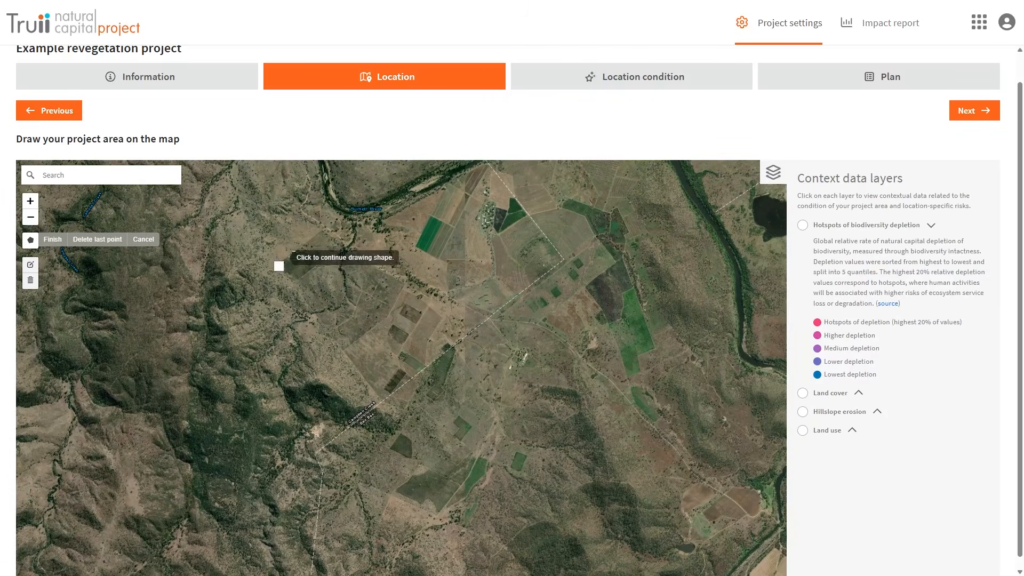
click(319, 230)
click(403, 282)
click(403, 290)
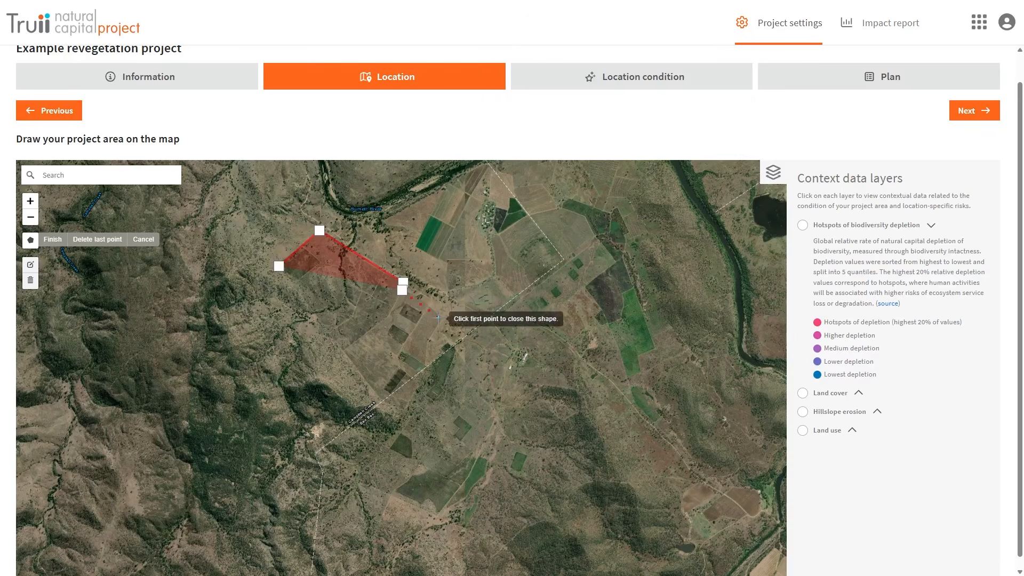
click(469, 333)
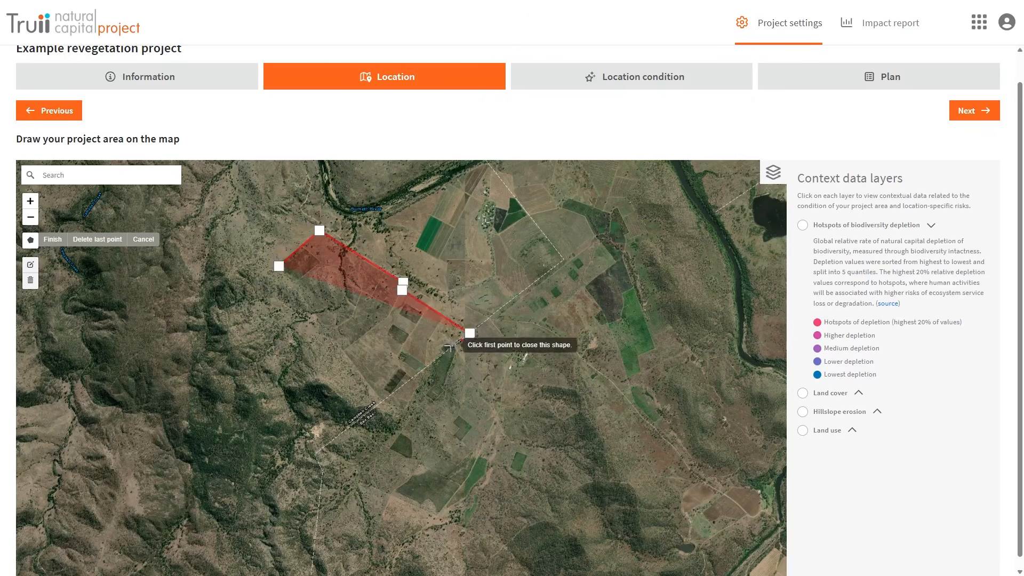
click(427, 370)
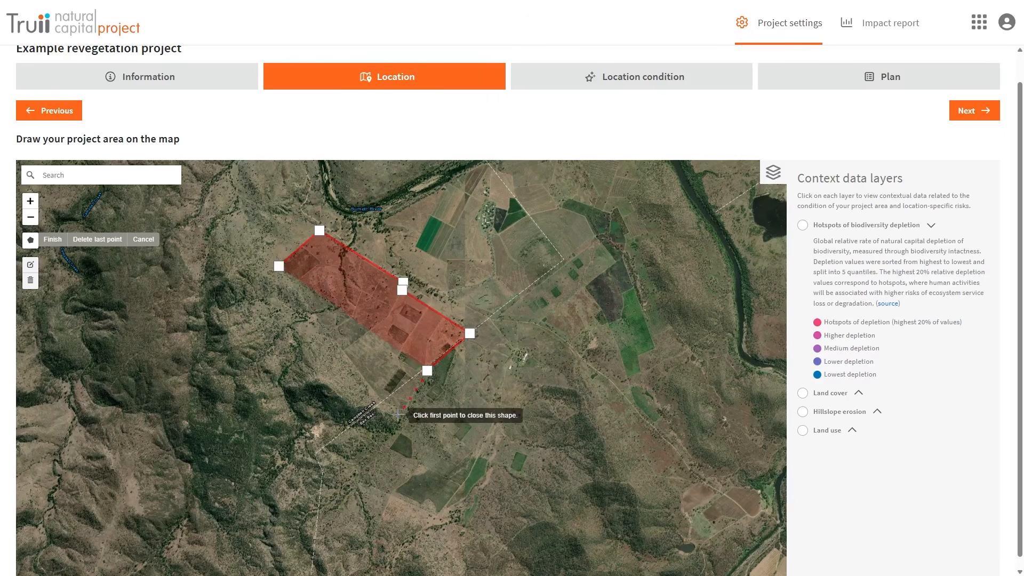
click(279, 266)
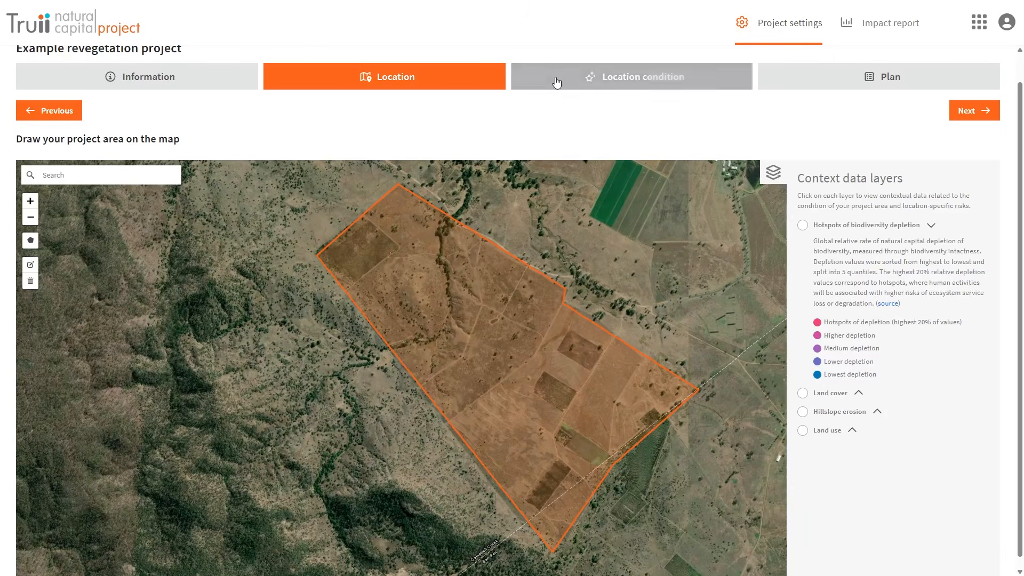
- Show the Land cover and Land use context layers, then collapse the land cover details
scroll(670, 259, down, 5)
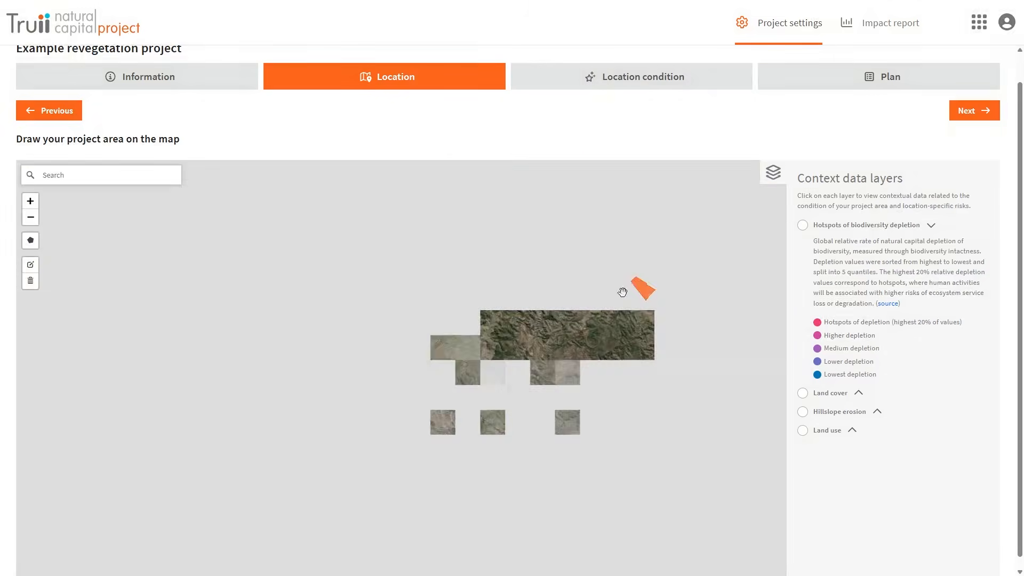
click(803, 393)
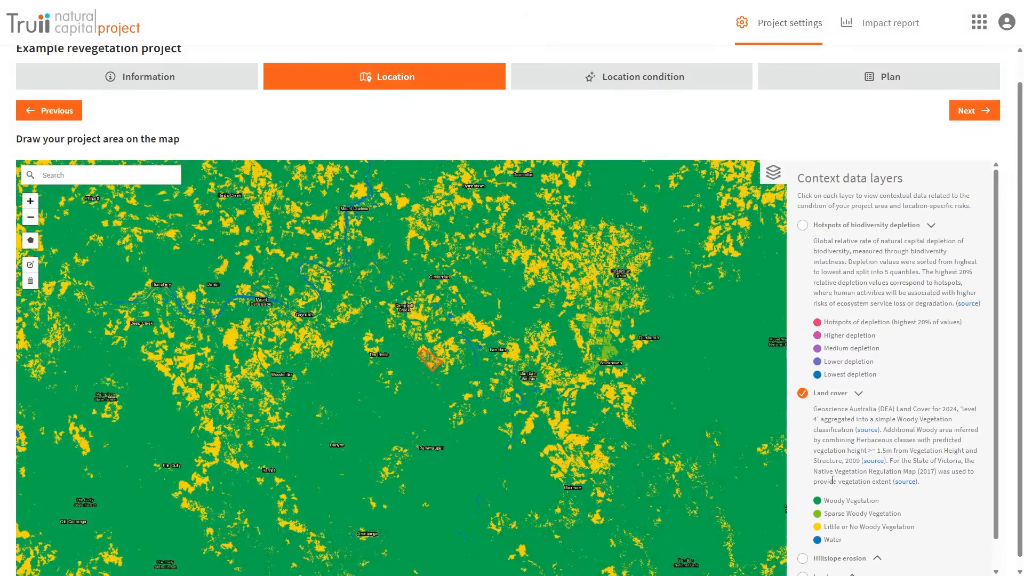
scroll(833, 480, down, 1)
click(804, 546)
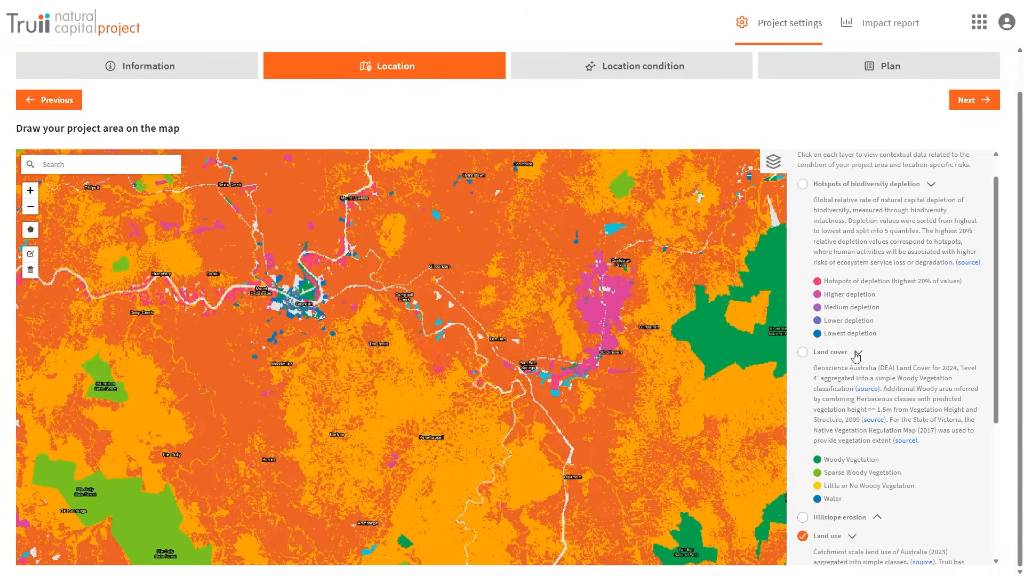
click(856, 355)
- Toggle the Hillslope erosion layer on and off, then view the Location condition summary
scroll(853, 347, down, 3)
click(803, 296)
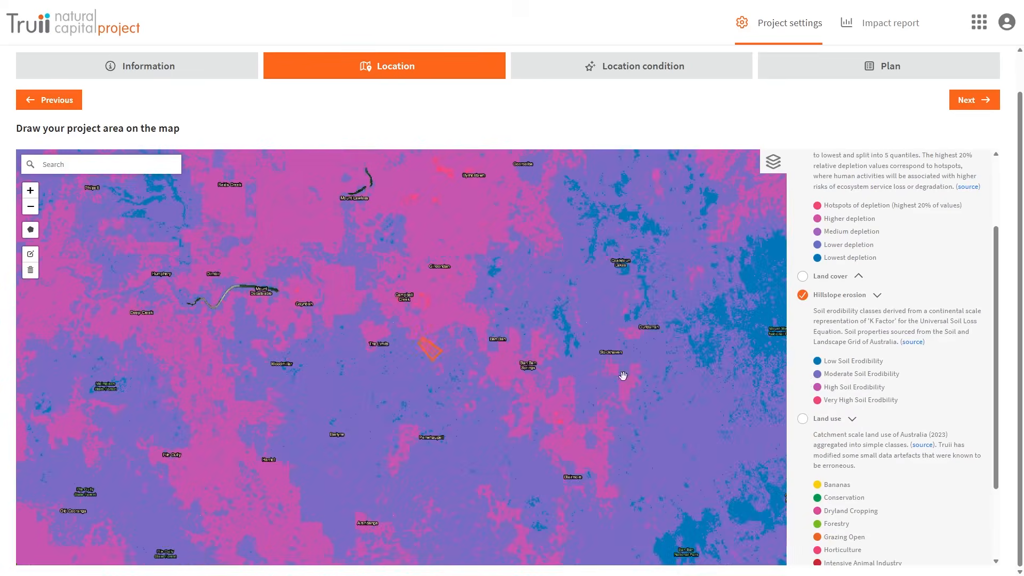
click(803, 295)
click(539, 68)
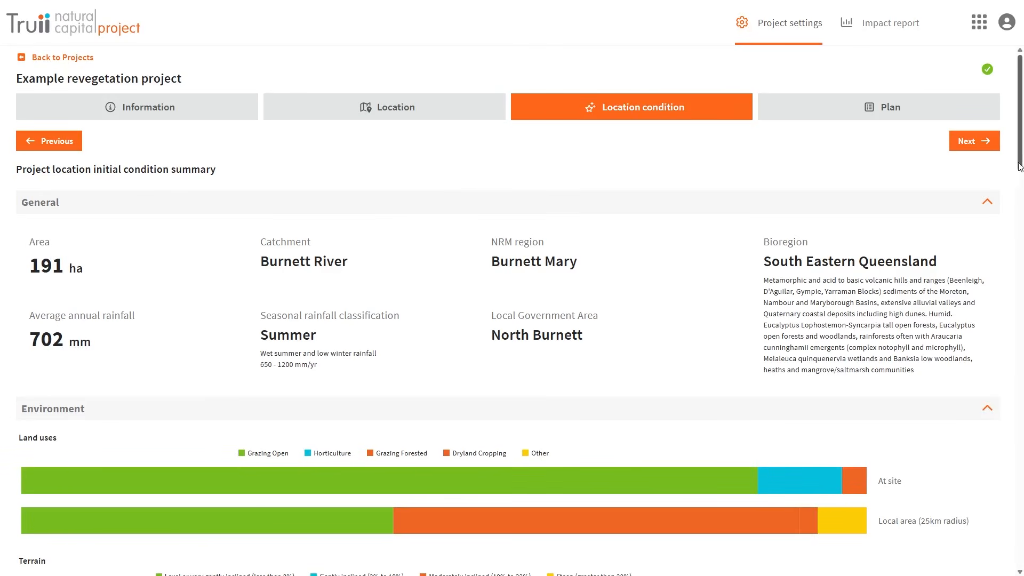
scroll(1017, 166, down, 6)
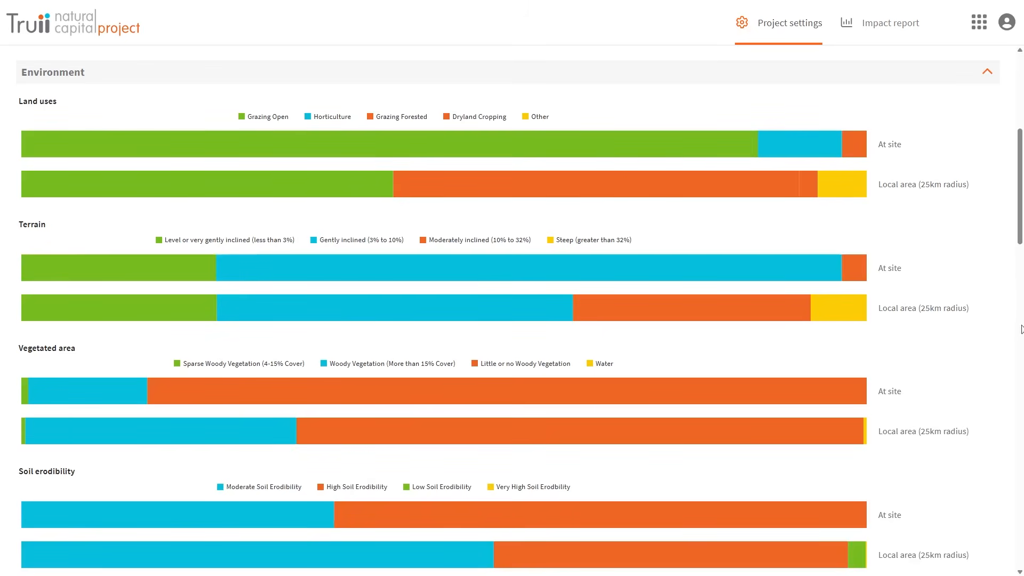
scroll(1006, 330, down, 5)
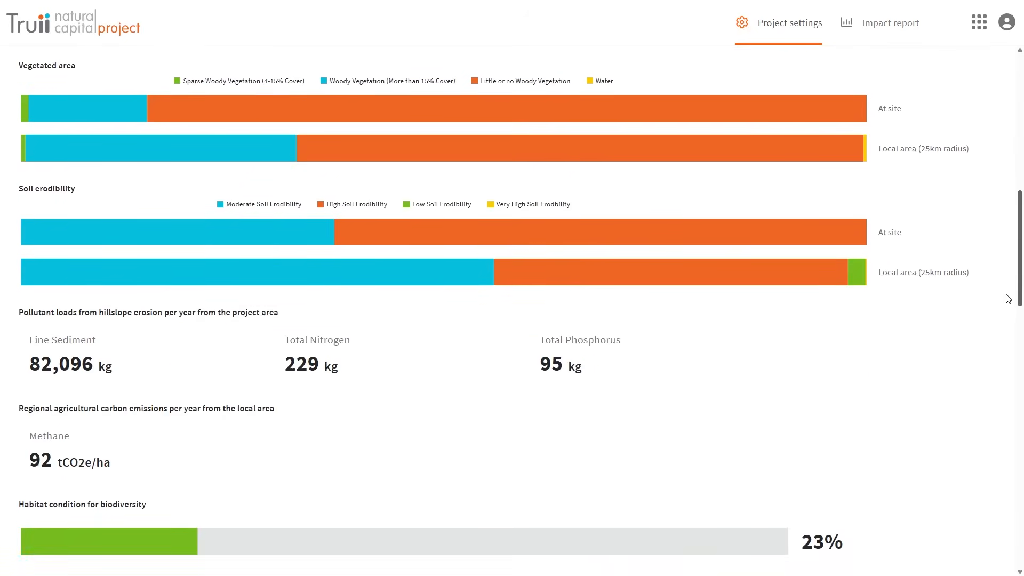
scroll(1006, 315, down, 3)
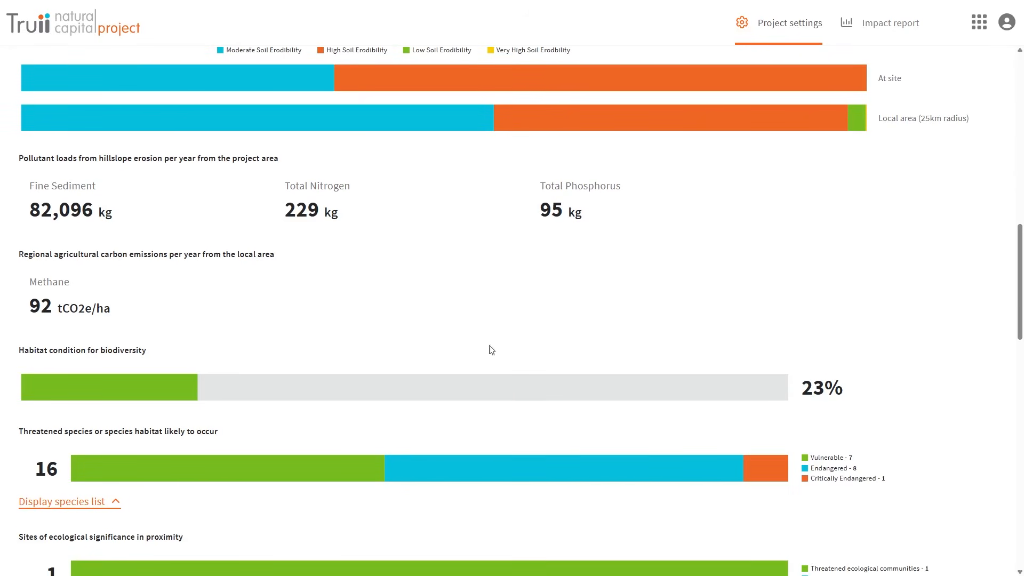
scroll(1017, 336, down, 5)
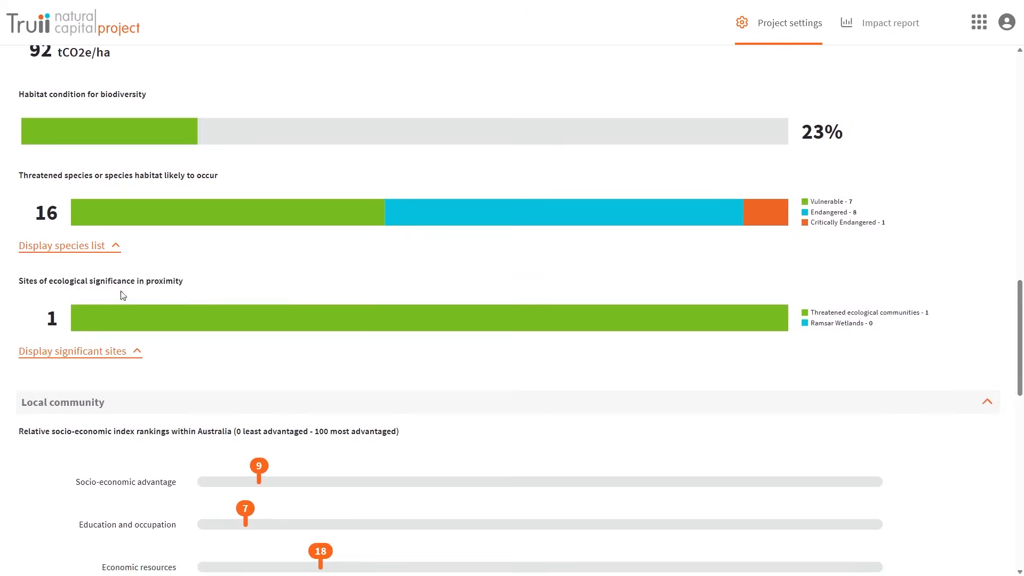
- Display the threatened species table and the nearby sites of ecological significance table
click(80, 250)
scroll(866, 322, down, 4)
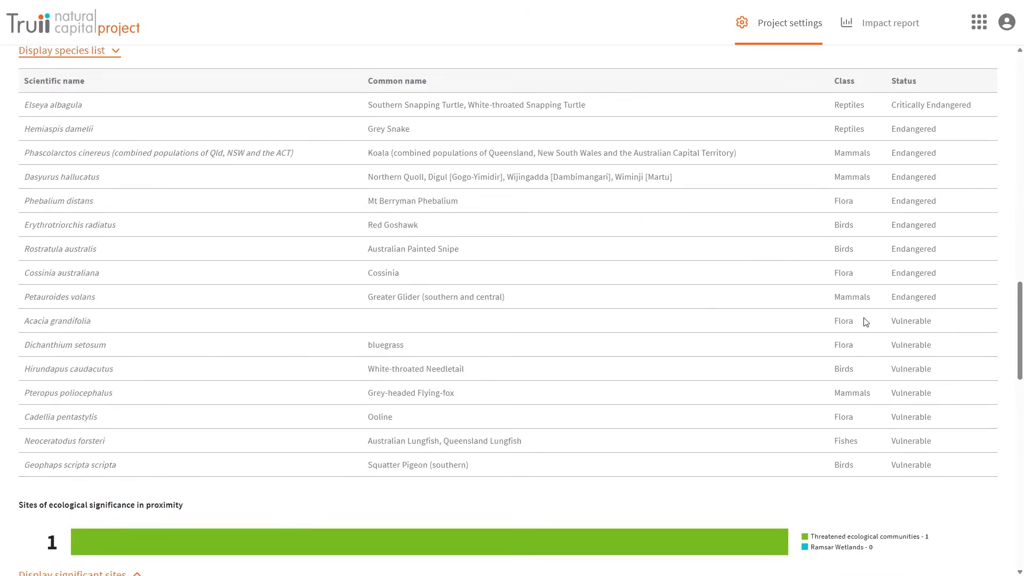
scroll(1015, 363, down, 5)
drag(1011, 396, 1011, 401)
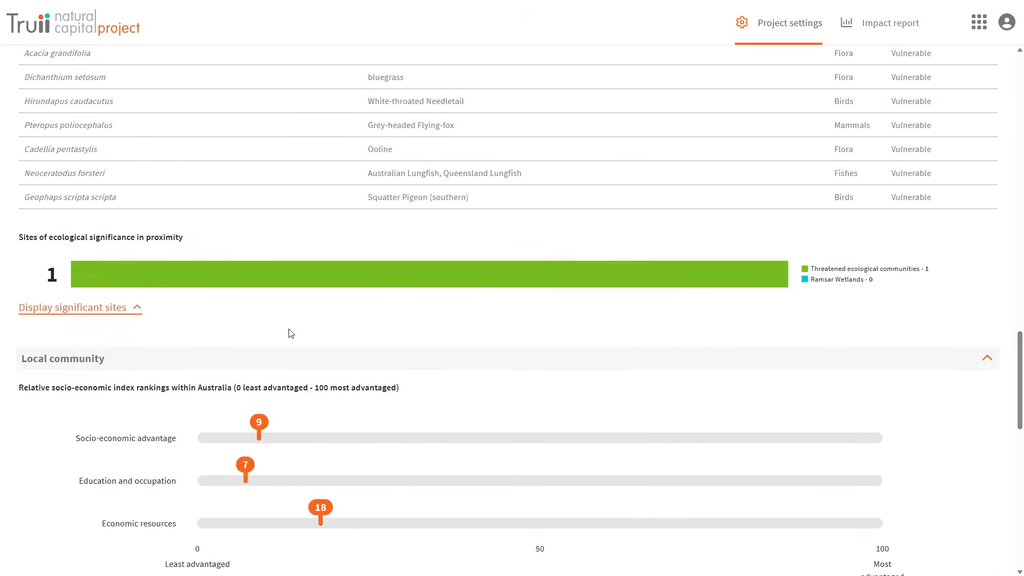
click(110, 318)
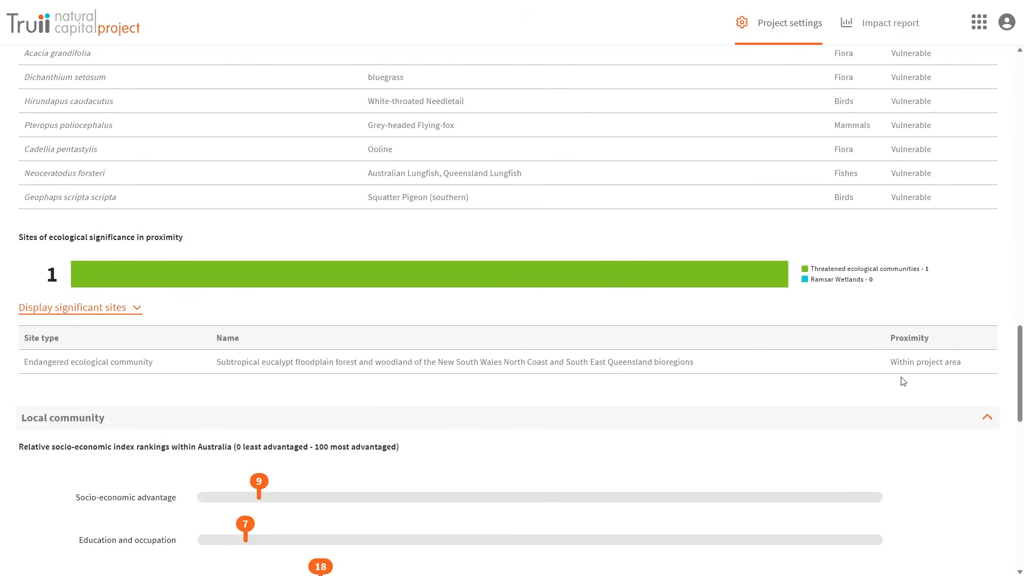
scroll(958, 363, down, 7)
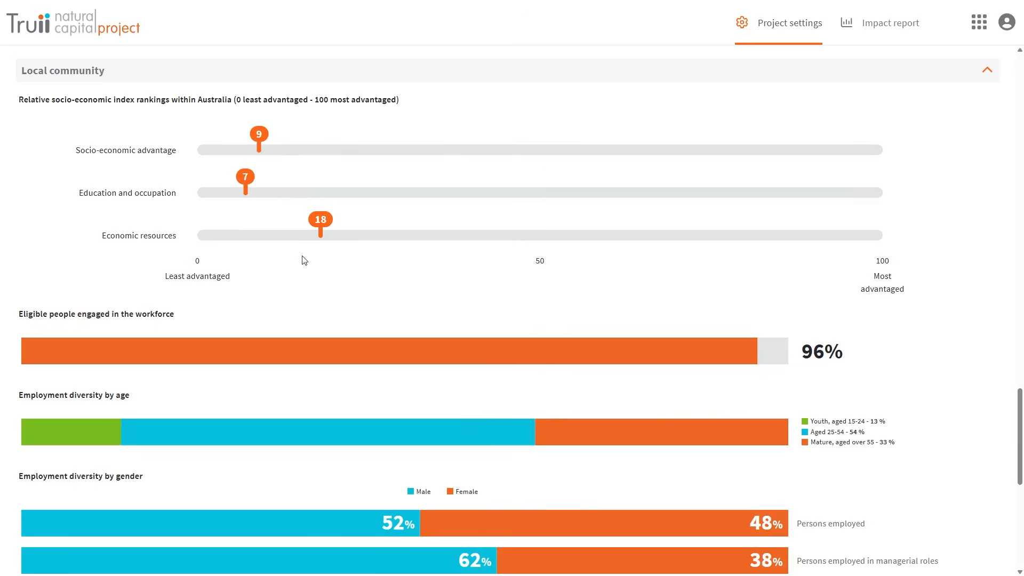
- Scroll past the local community figures and continue to the Plan step
drag(1019, 448, 1015, 517)
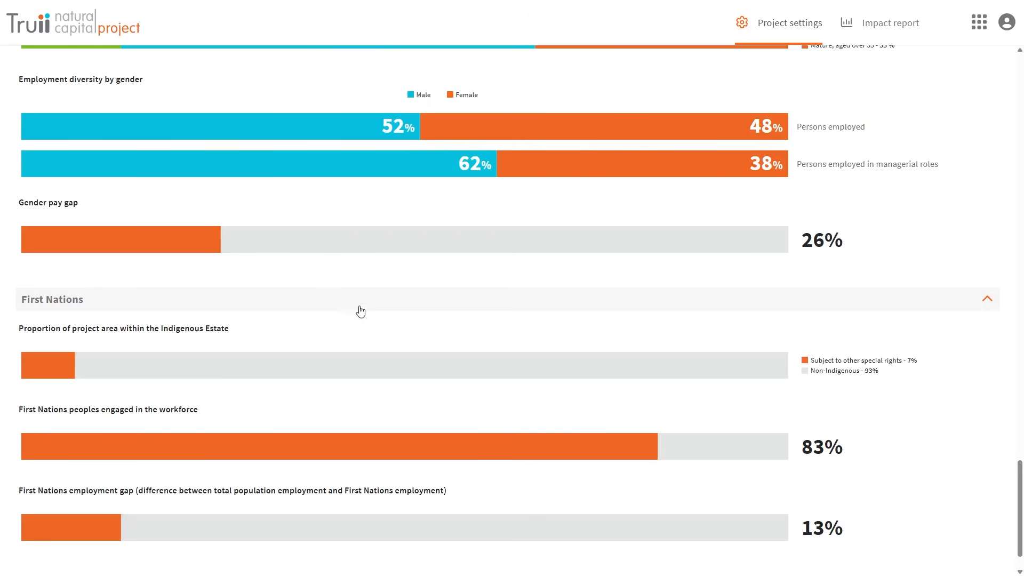
scroll(773, 466, down, 2)
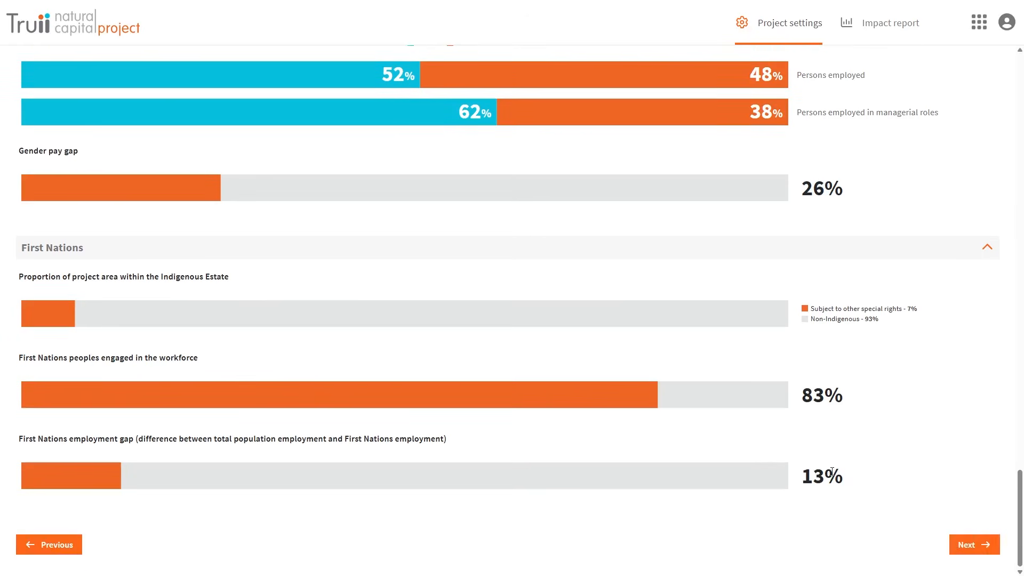
click(974, 549)
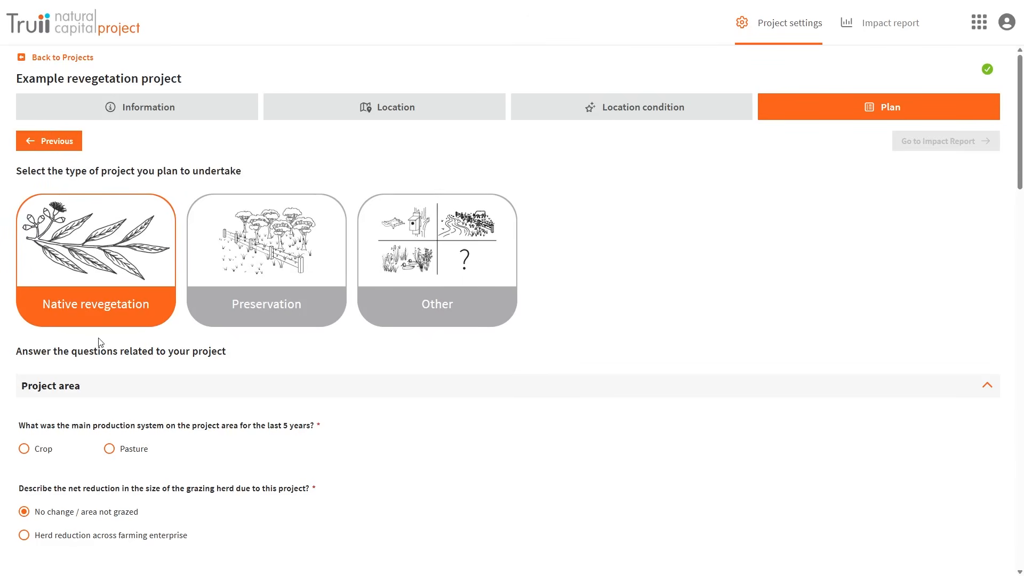
- Set the main production system to Pasture and the ground cover to Low Cover
click(109, 449)
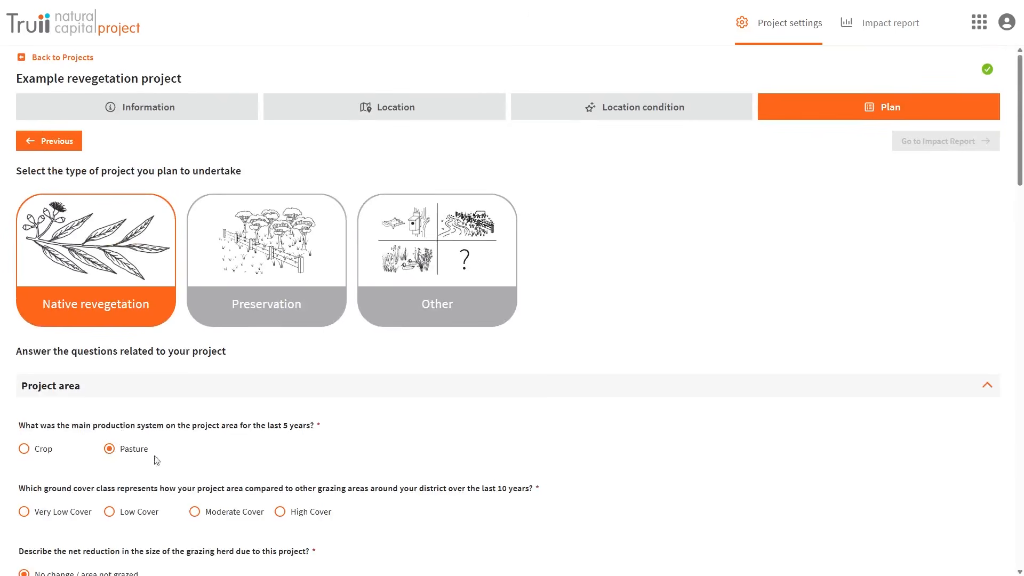
click(111, 512)
scroll(1005, 277, down, 7)
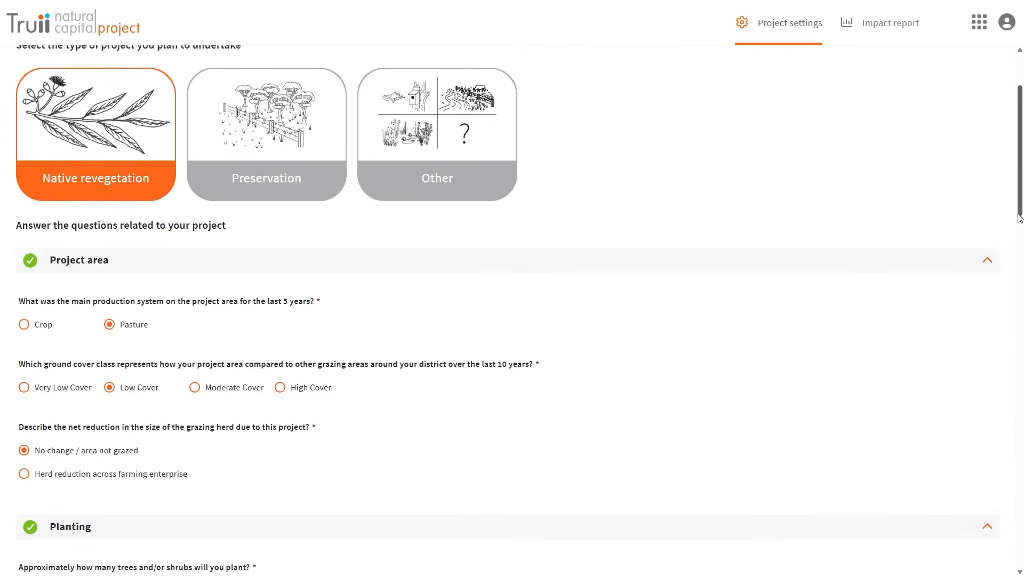
scroll(1005, 277, down, 1)
- Choose herd reduction and enter cattle class counts of 10 and 1
click(25, 150)
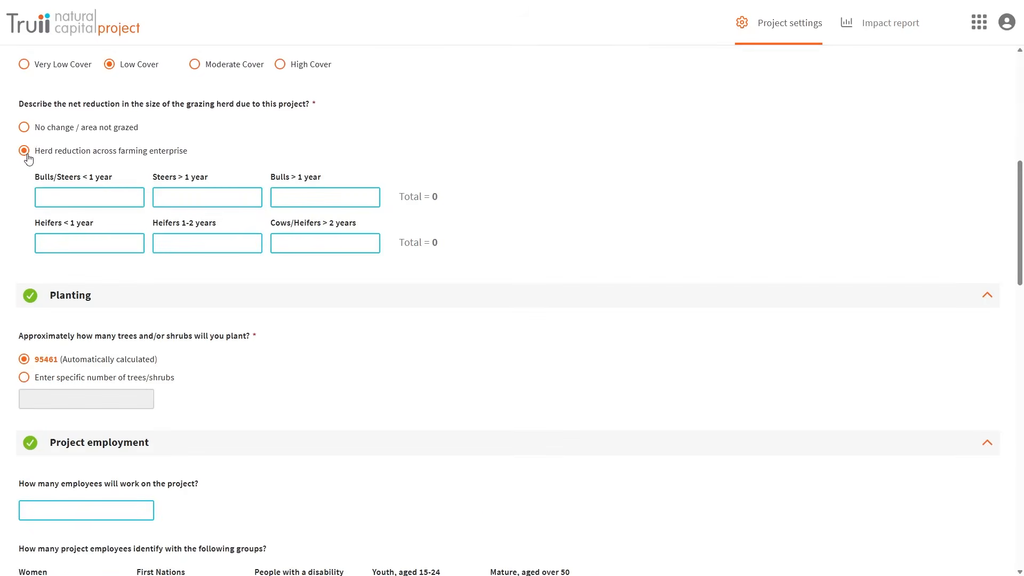
click(74, 207)
text(10)
click(83, 245)
text(1)
scroll(297, 311, down, 3)
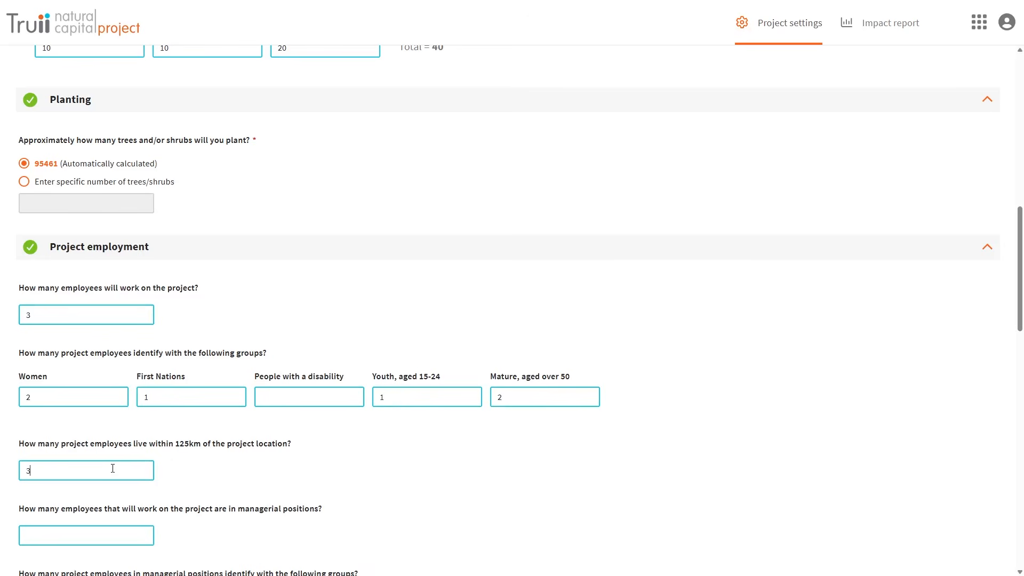
scroll(113, 467, down, 3)
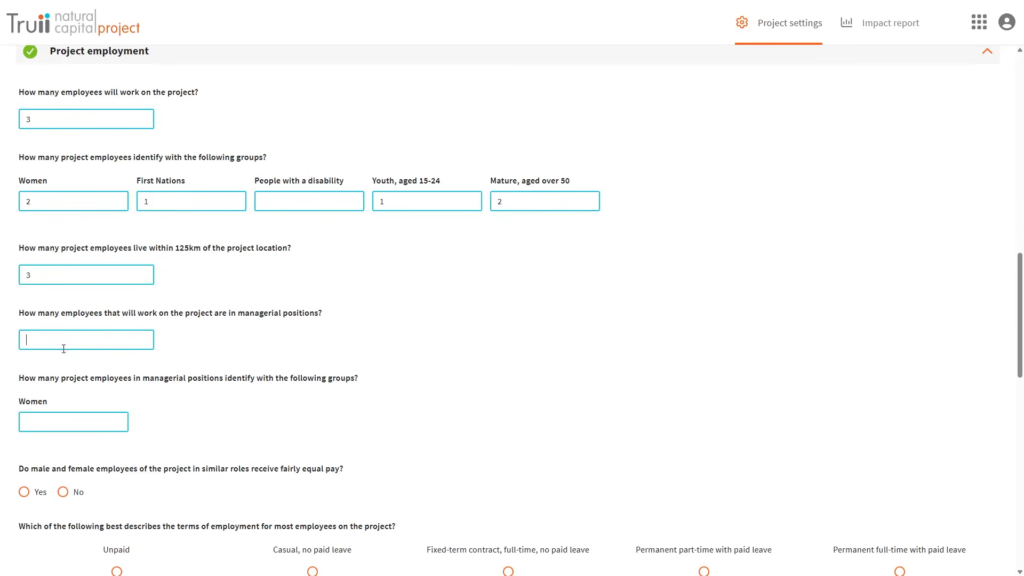
- Confirm equal pay and set employment terms to permanent full-time with leave
scroll(105, 476, down, 3)
click(24, 299)
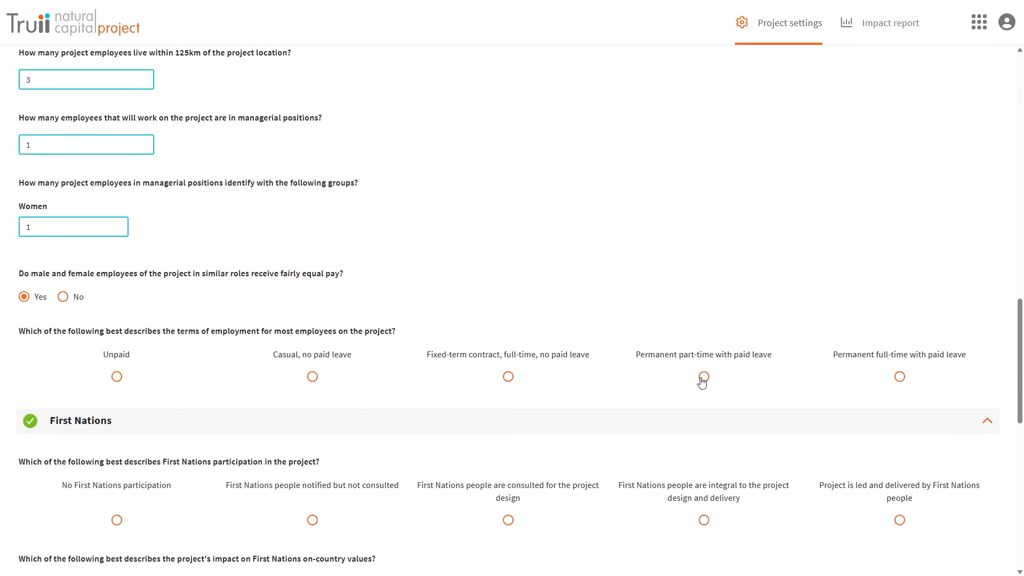
click(900, 377)
scroll(1014, 432, down, 4)
scroll(1014, 432, down, 1)
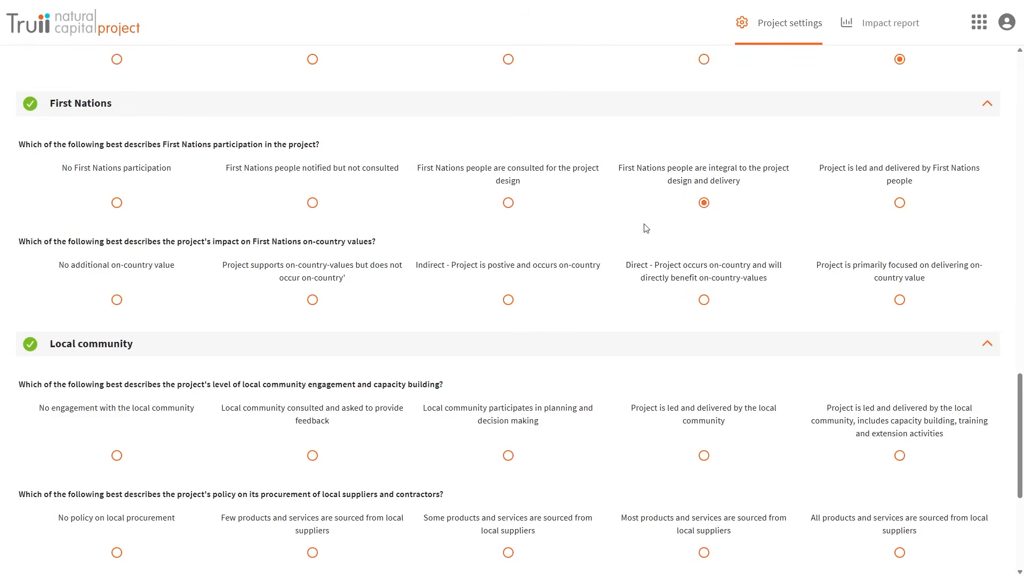
- Answer impact questions: indirect on-country, community-led, local suppliers, internal advisory panel, adhoc private reporting
click(508, 299)
scroll(1005, 450, down, 4)
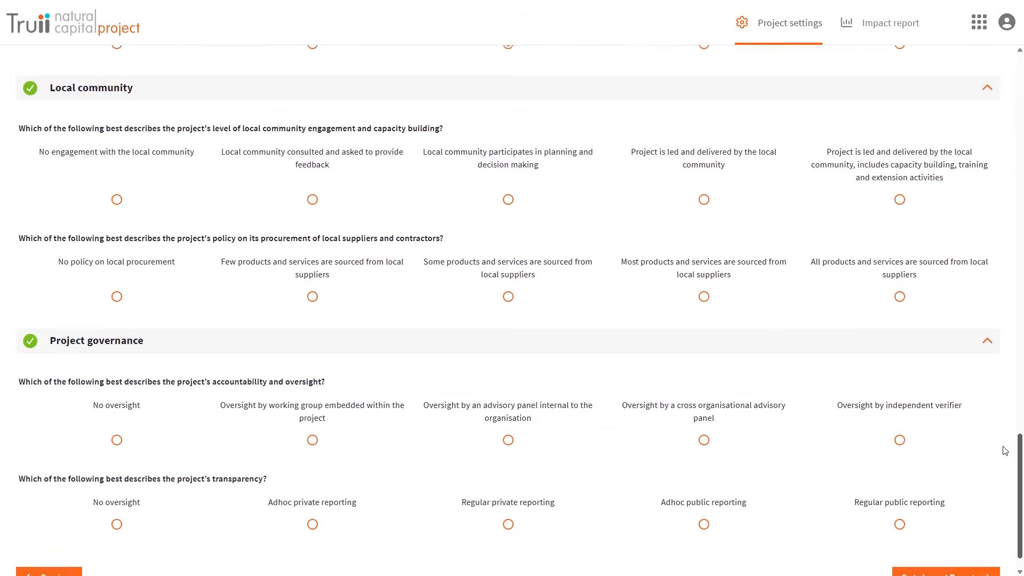
click(704, 198)
click(704, 294)
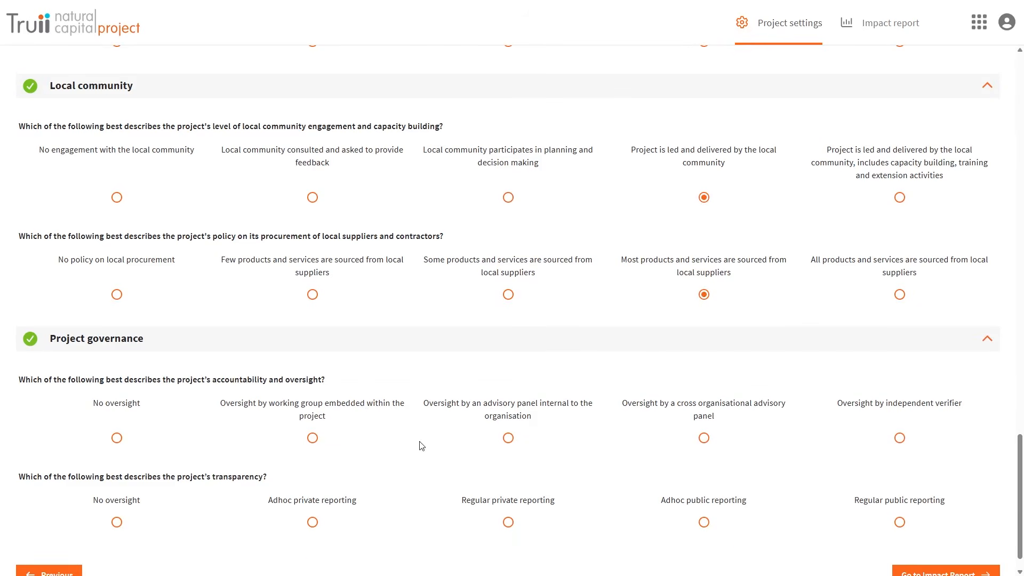
click(508, 438)
click(314, 526)
scroll(991, 481, down, 1)
- Generate the impact report and view Environment scores: Biodiversity 24, Water 43, Soil 35, total 34
click(967, 546)
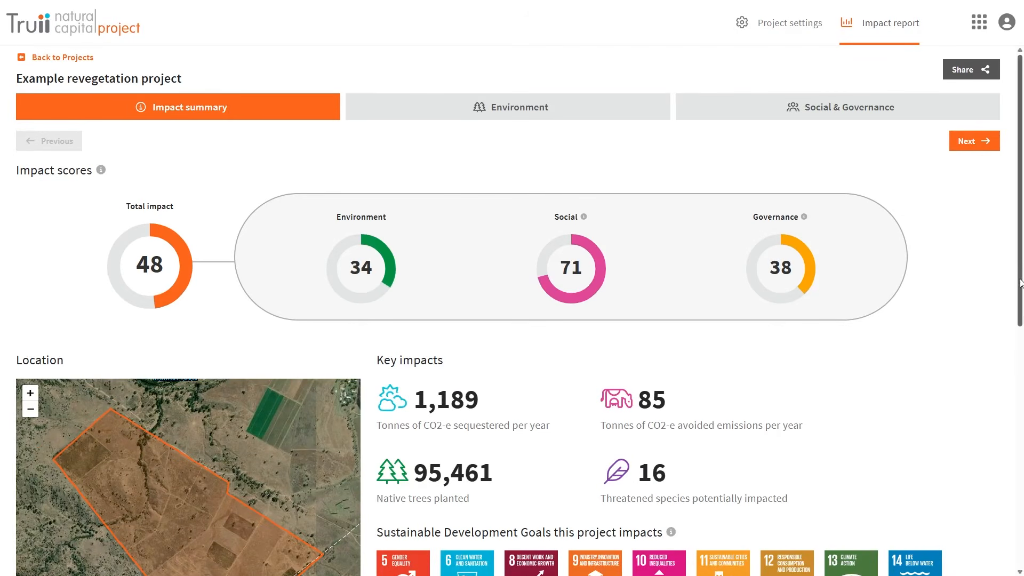
drag(1020, 282, 990, 545)
mouse_move(721, 284)
mouse_move(918, 289)
drag(1019, 316, 1000, 80)
click(528, 118)
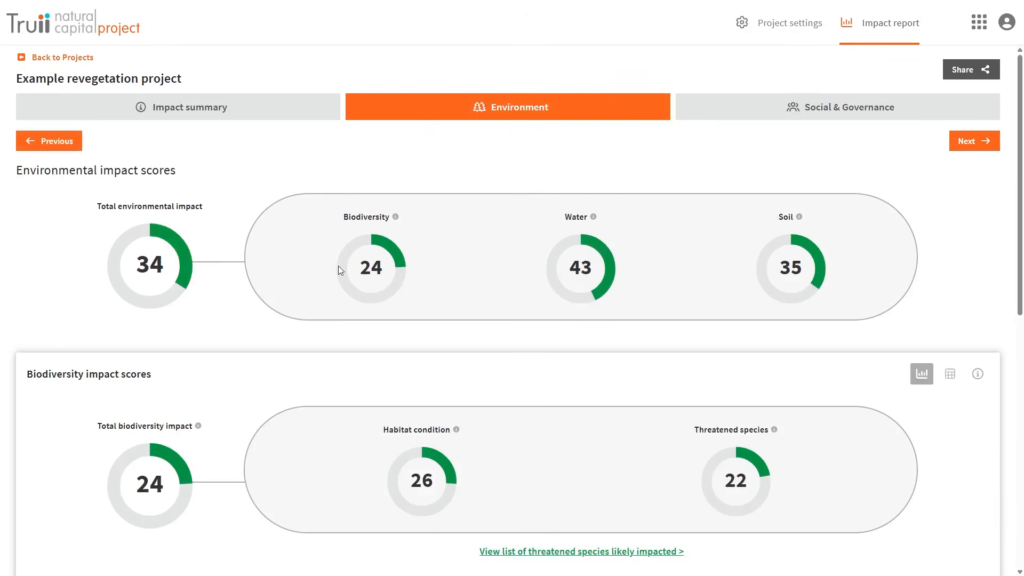
- Switch the Biodiversity panel between its table data, scoring explanation and charts
scroll(352, 273, down, 3)
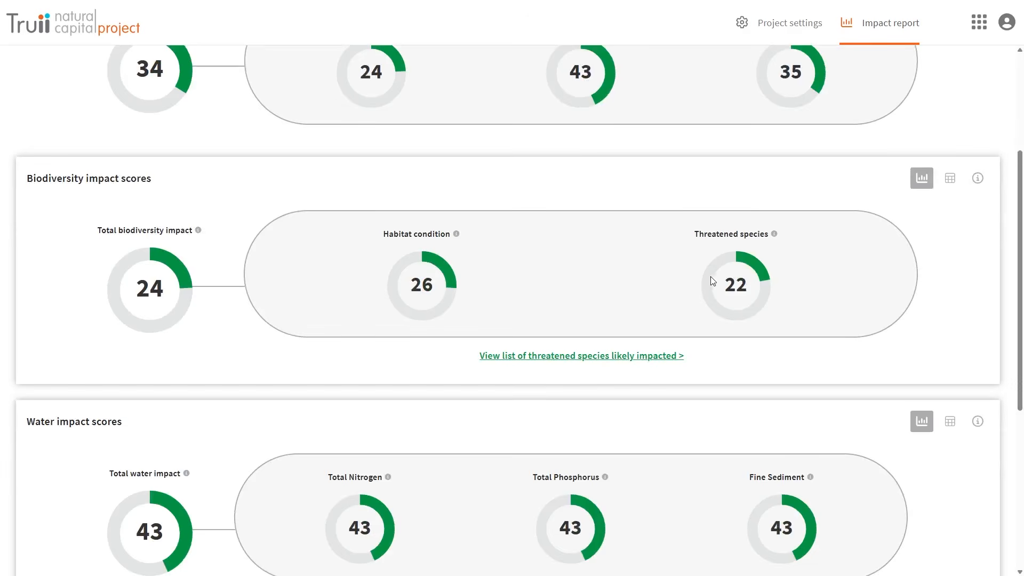
click(636, 359)
scroll(647, 349, down, 3)
scroll(834, 265, up, 3)
click(932, 178)
click(978, 177)
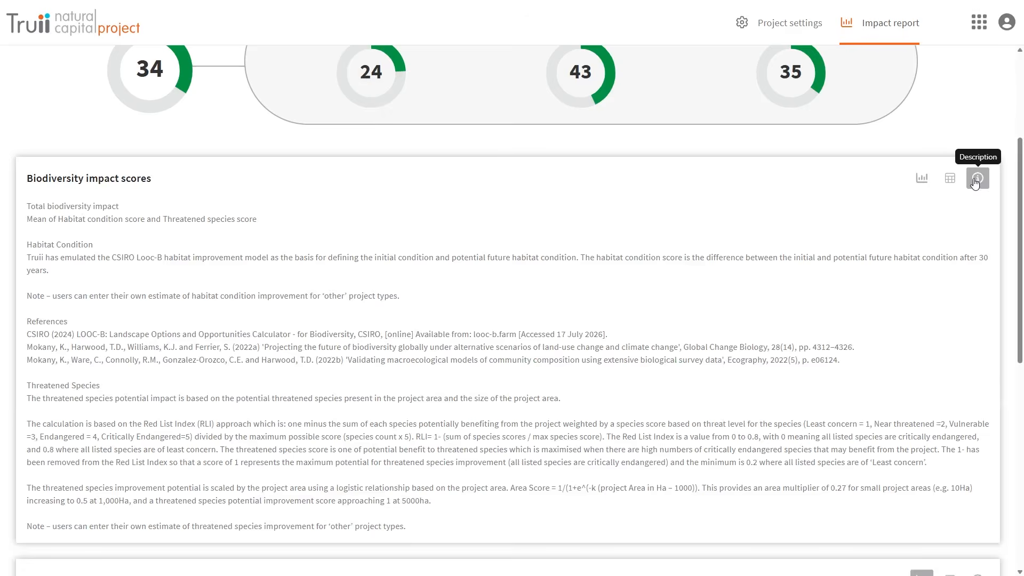
click(922, 178)
- Show the Social & Governance scores: Employment 67, First Nations 62, Community 83, governance 38
scroll(919, 192, down, 3)
scroll(659, 292, down, 2)
scroll(660, 293, up, 8)
click(745, 121)
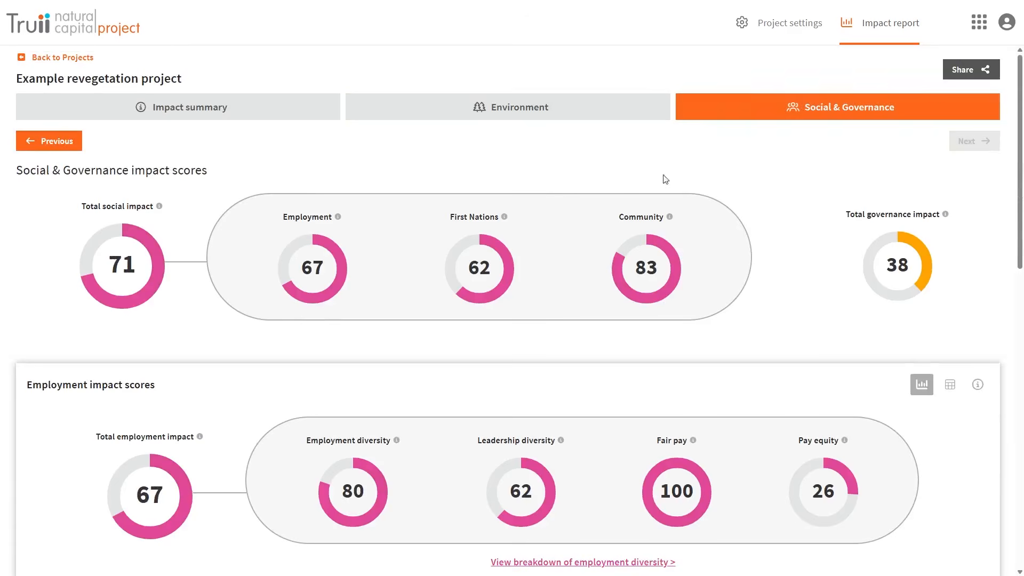
- Review the employment breakdown: diversity 80, leadership diversity 62, fair pay 100, pay equity 26
scroll(168, 314, down, 3)
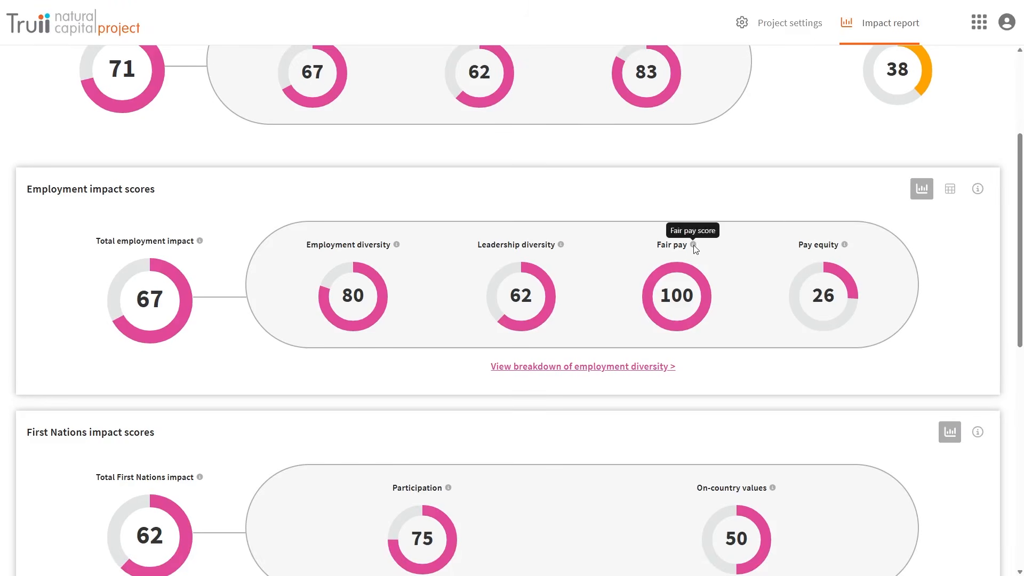
scroll(860, 301, down, 8)
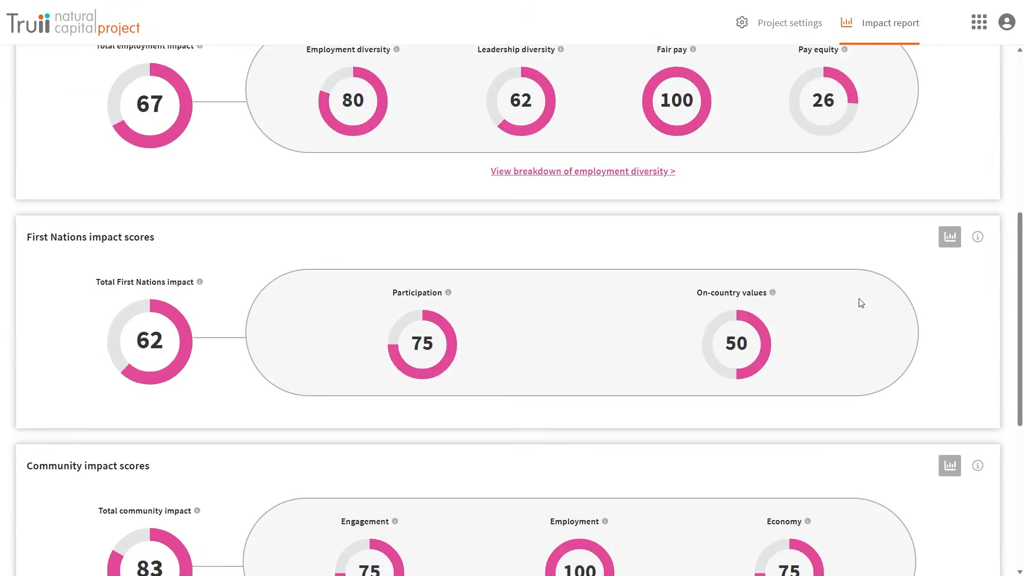
scroll(859, 333, up, 12)
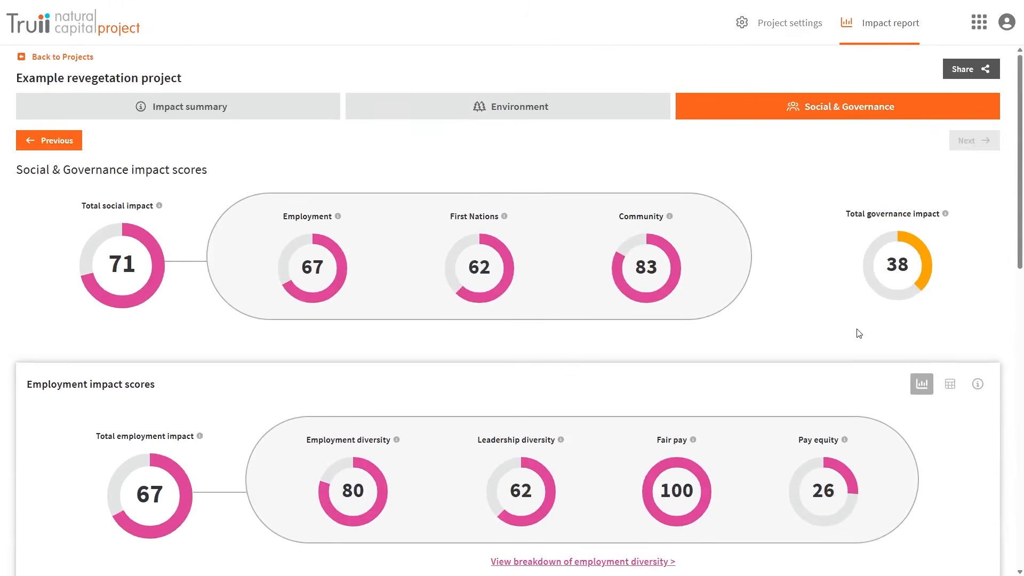
- From the impact summary, turn on public report sharing and copy the share link
click(242, 107)
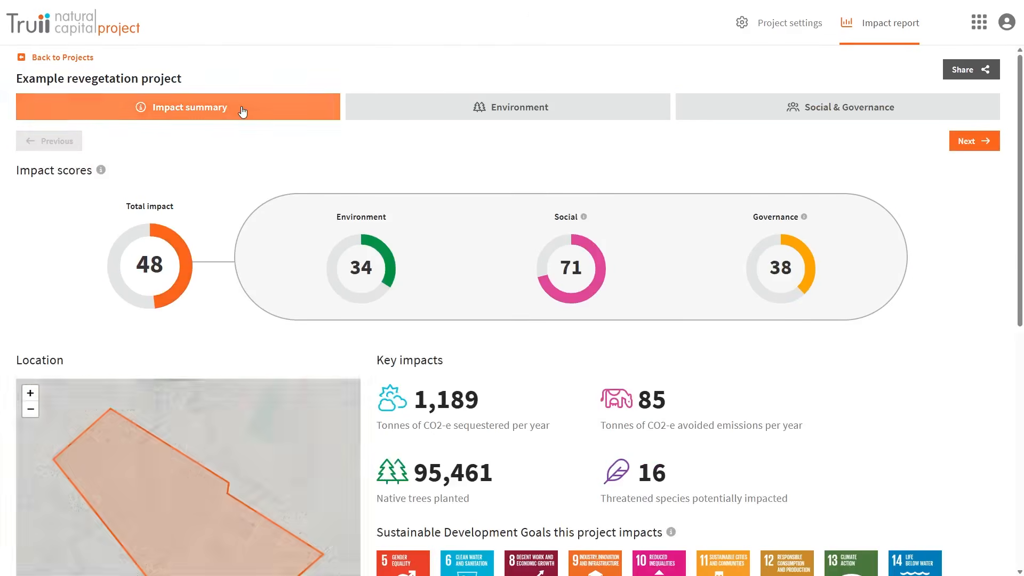
click(954, 76)
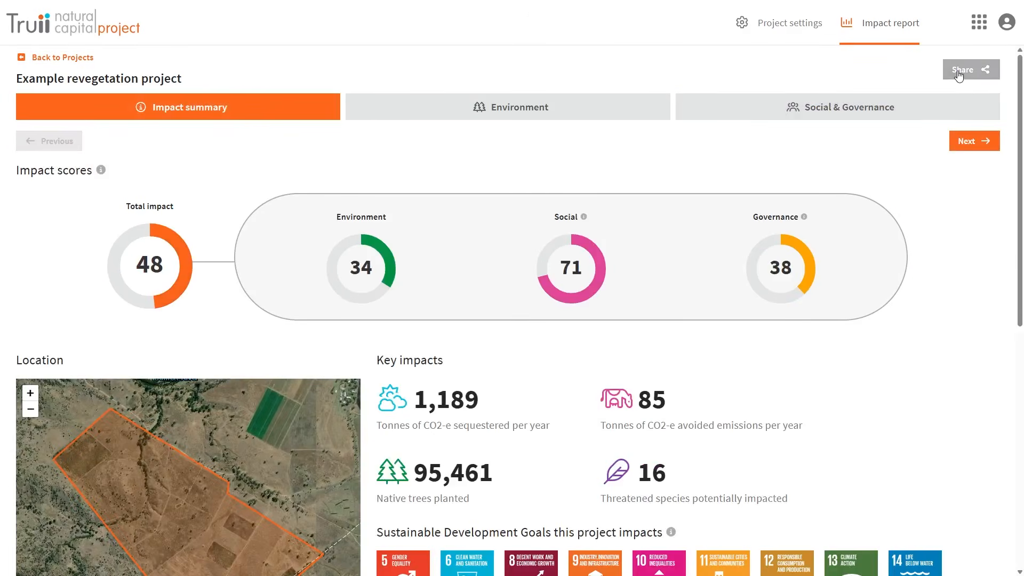
click(604, 327)
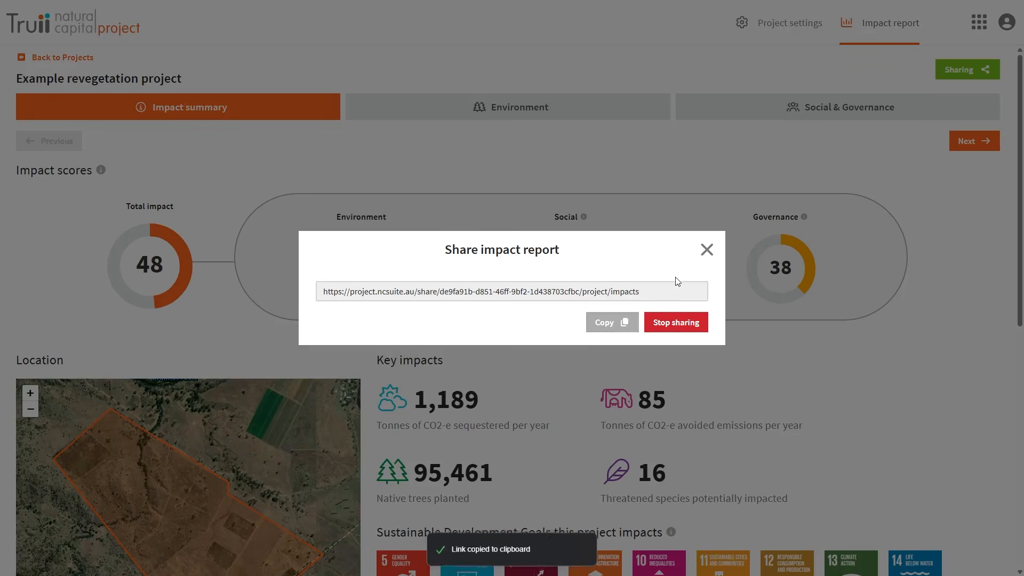
click(707, 250)
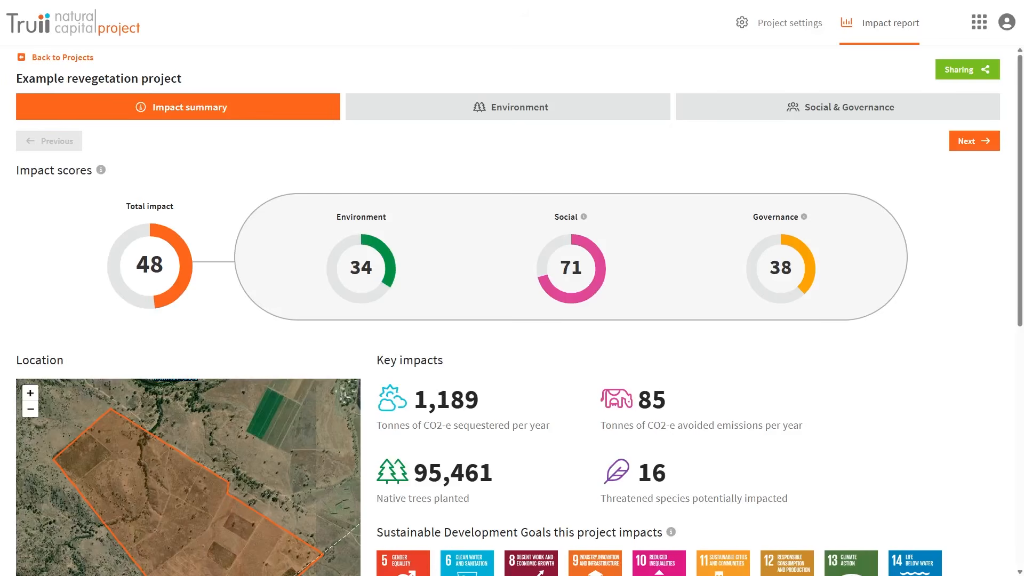
click(65, 58)
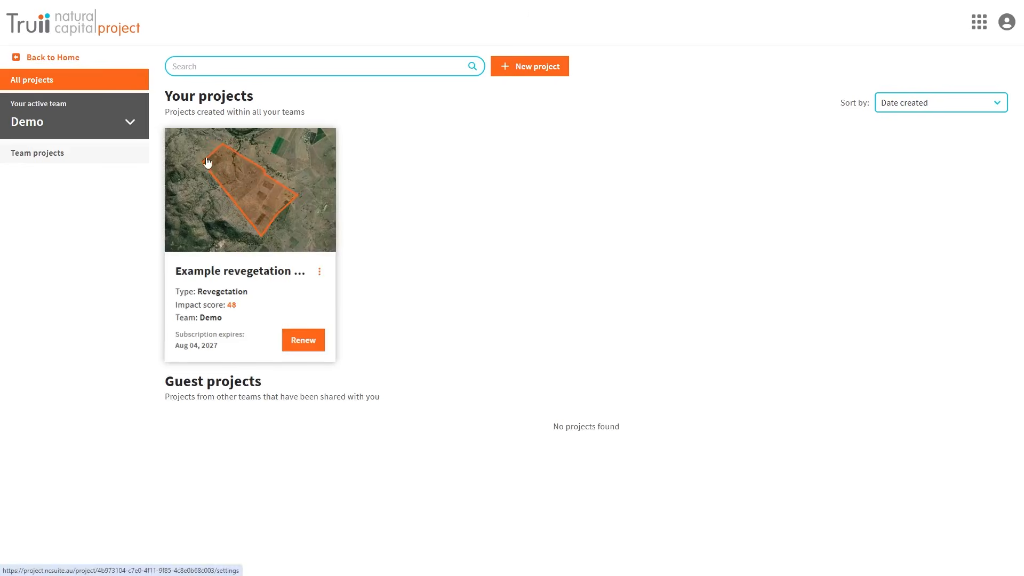
- Share Example revegetation project with the guest user's e-mail address as a Viewer
click(320, 273)
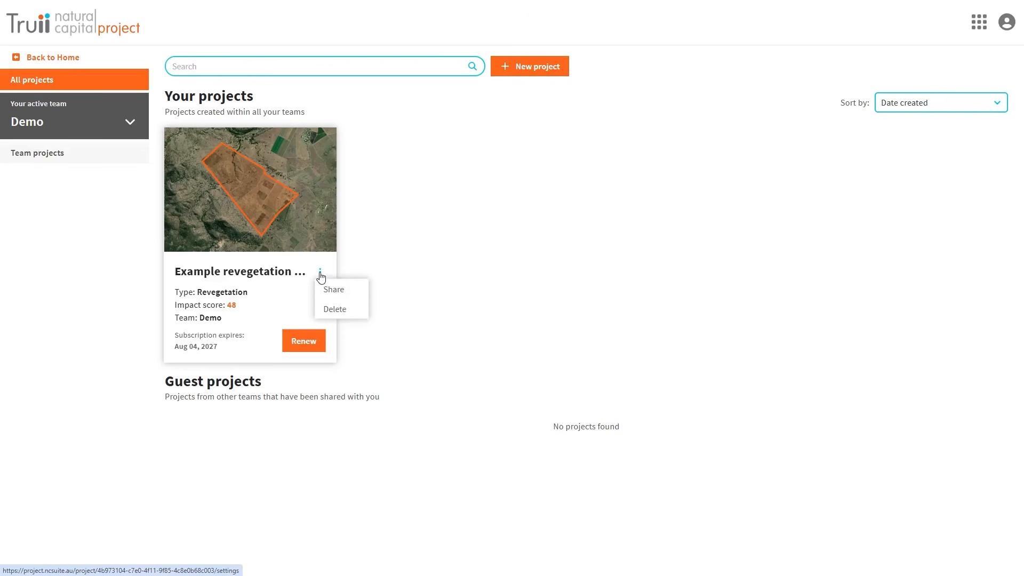
click(332, 288)
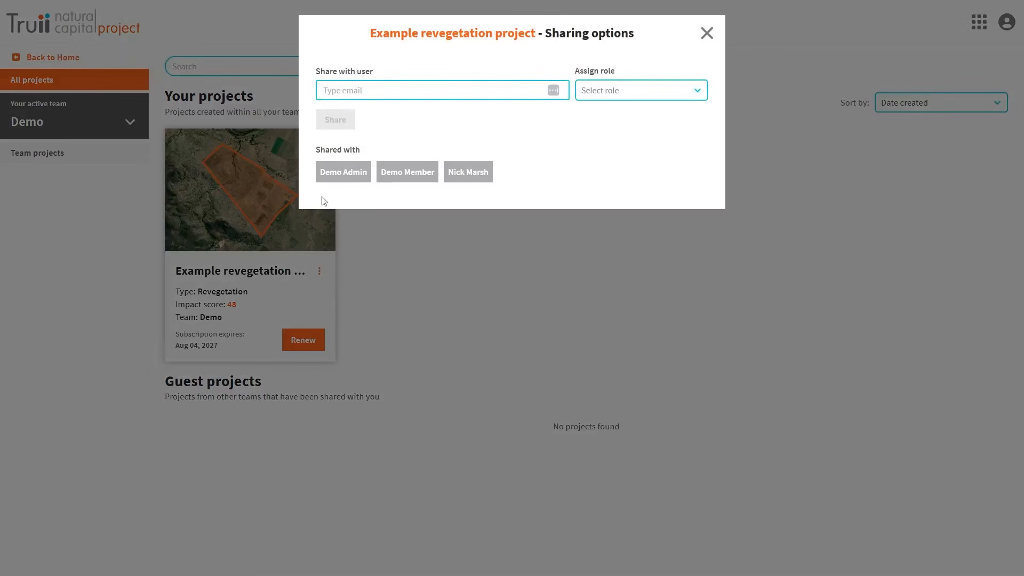
click(343, 91)
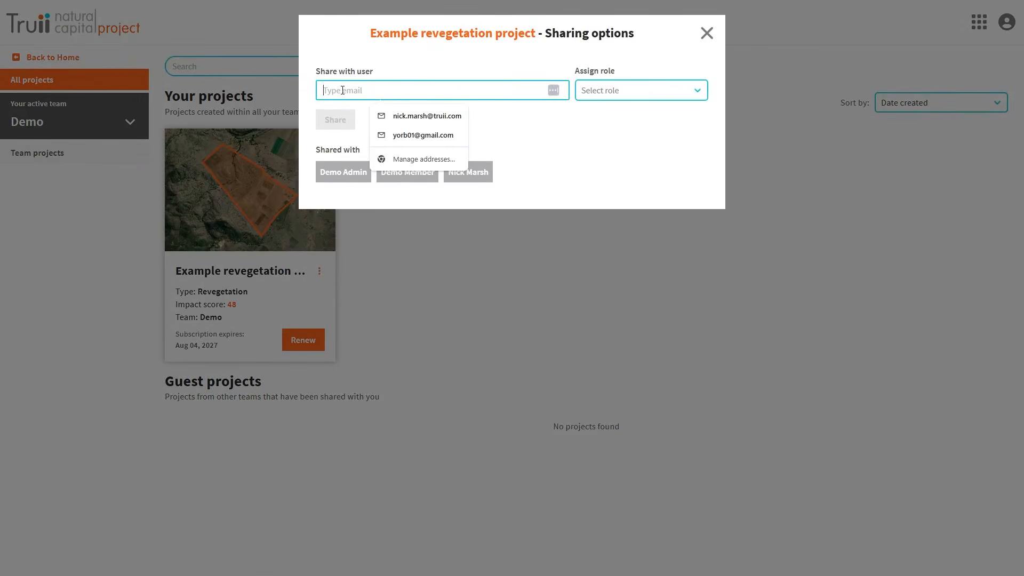
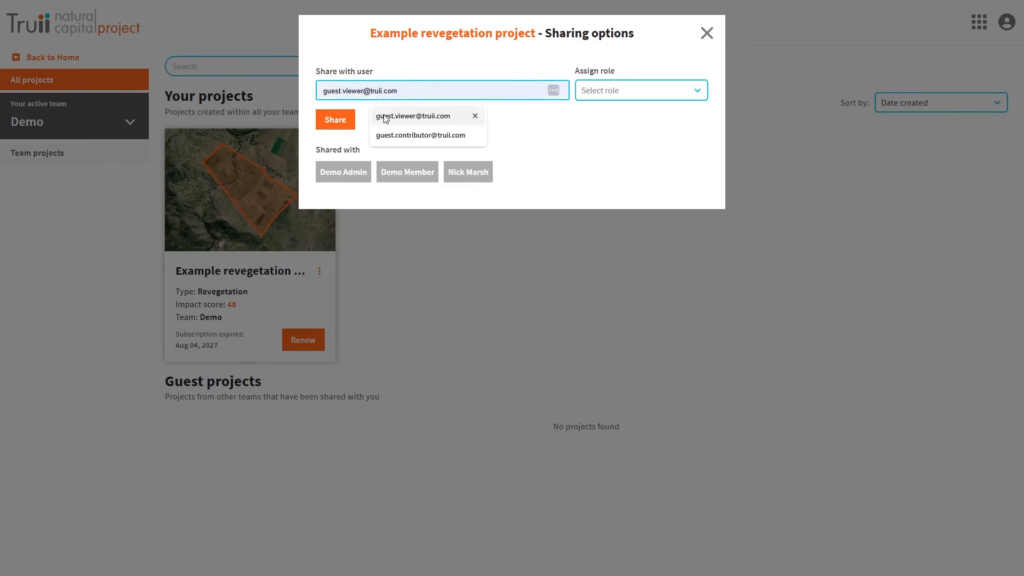
click(408, 116)
click(600, 92)
click(601, 122)
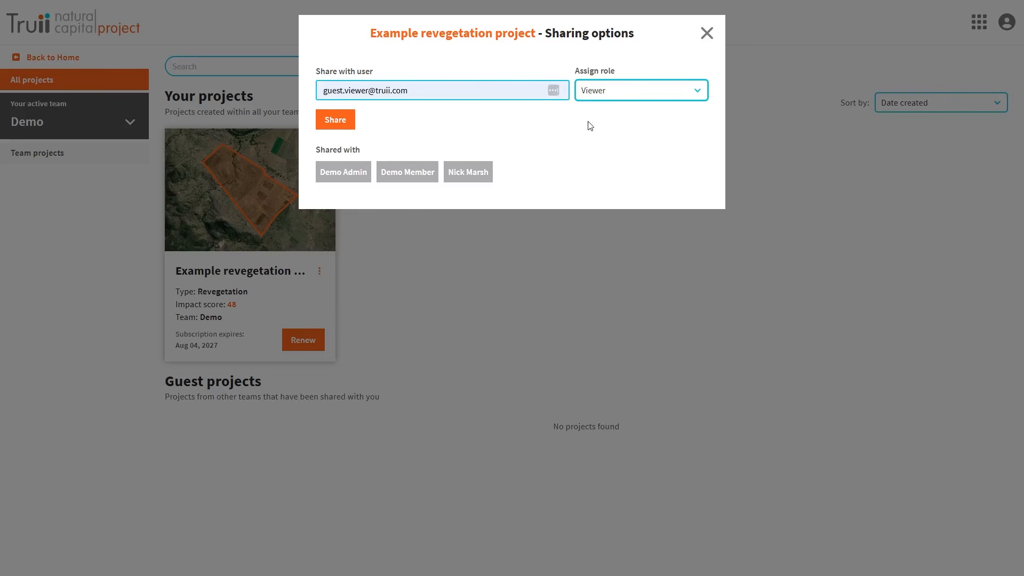
click(333, 120)
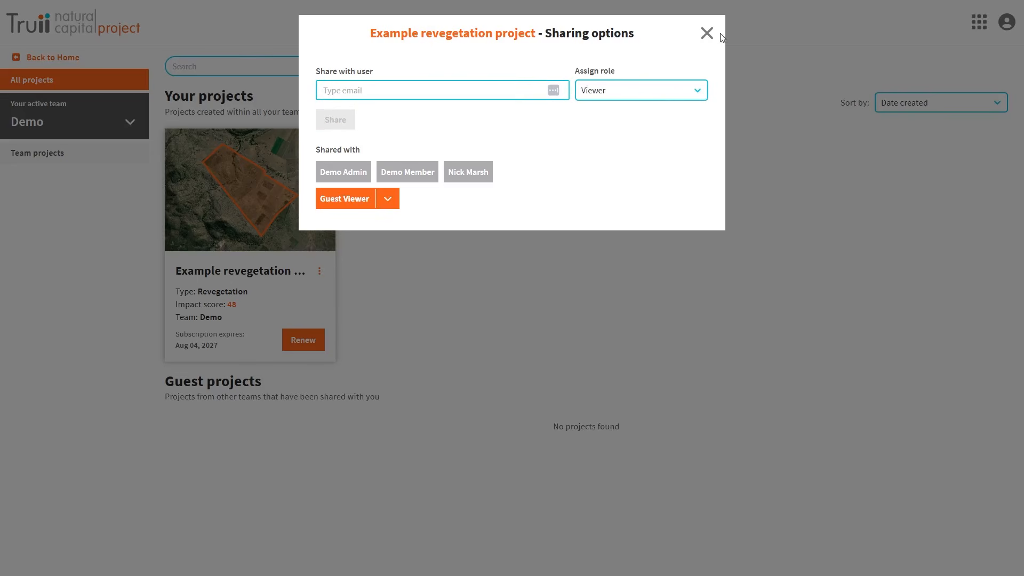
click(707, 34)
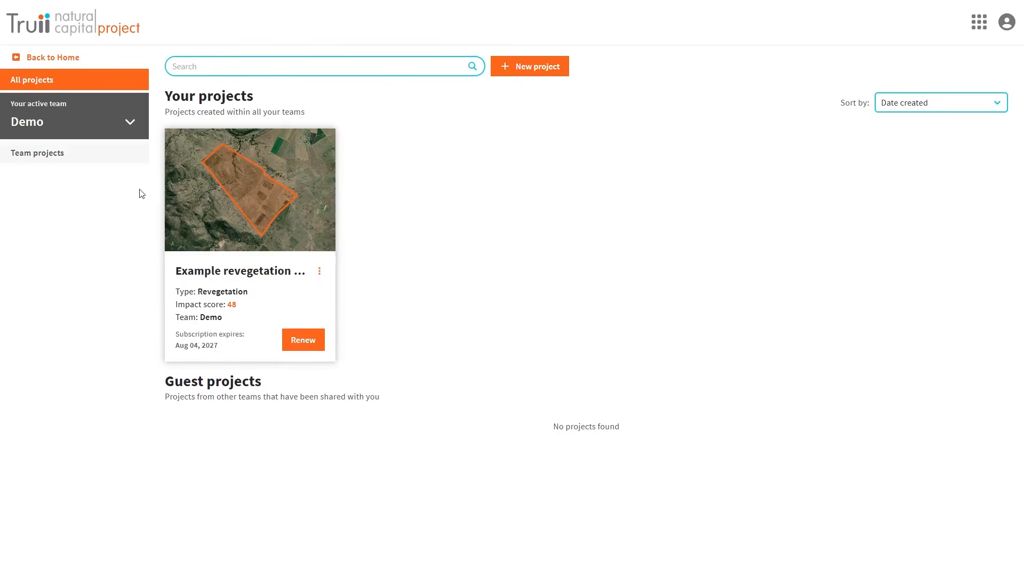